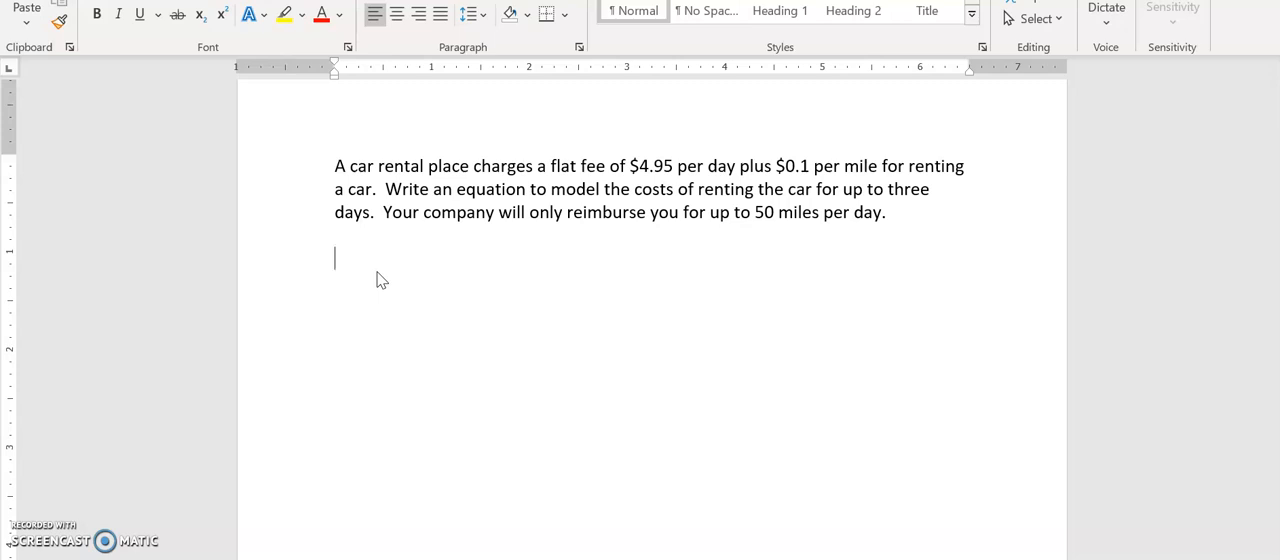
Write "Rental charge by days: per day rate is $4.95" below the car rental problem
text(Rental charge by days)
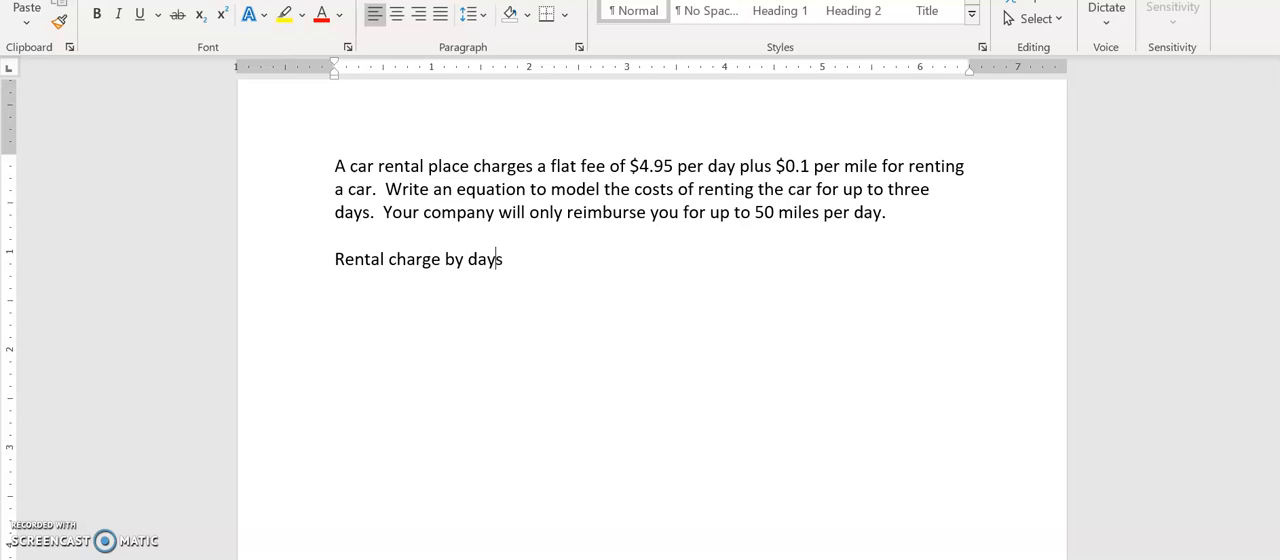
text(: per day rate is)
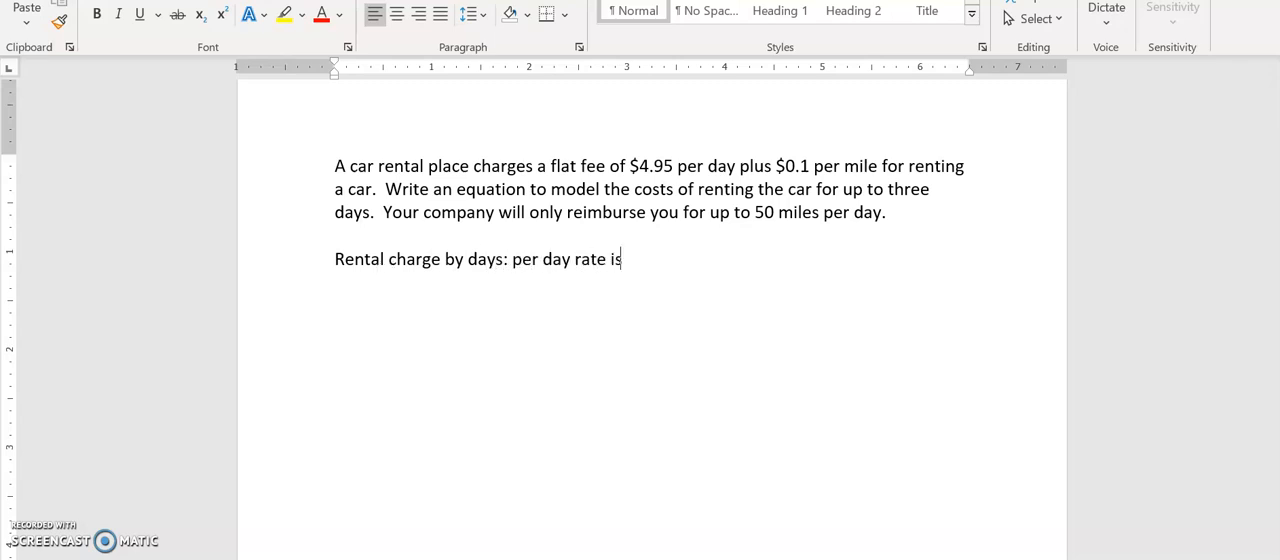
text( $4.95)
Continue the rental charge line with "so the equation total rental fees by days is $4.95*D"
text(so the equation )
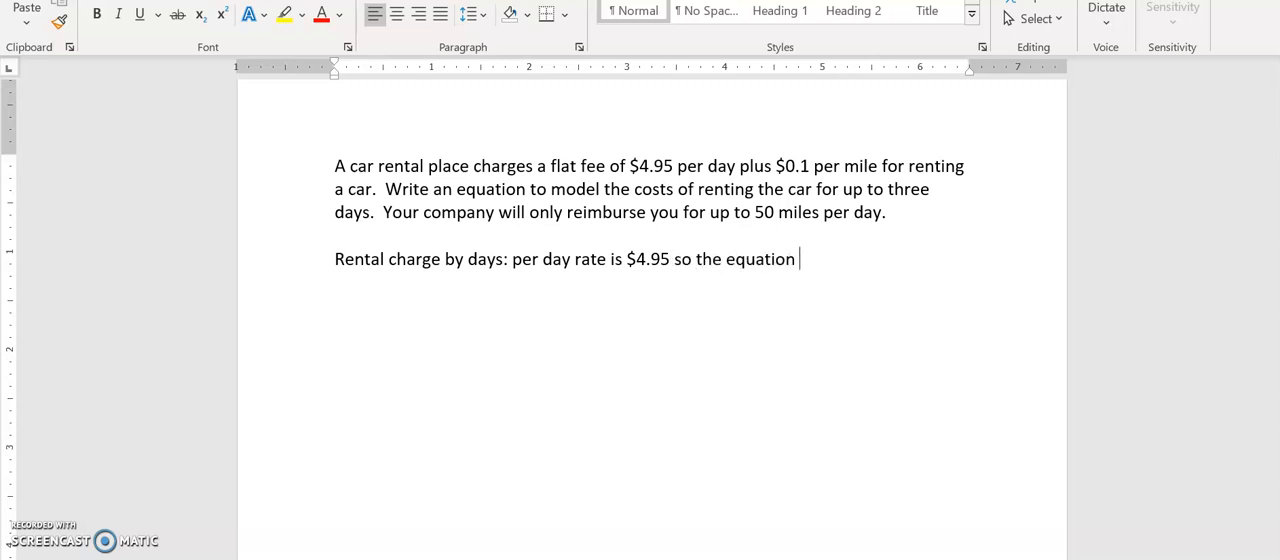
text(total c)
key(BackSpace)
text(rental )
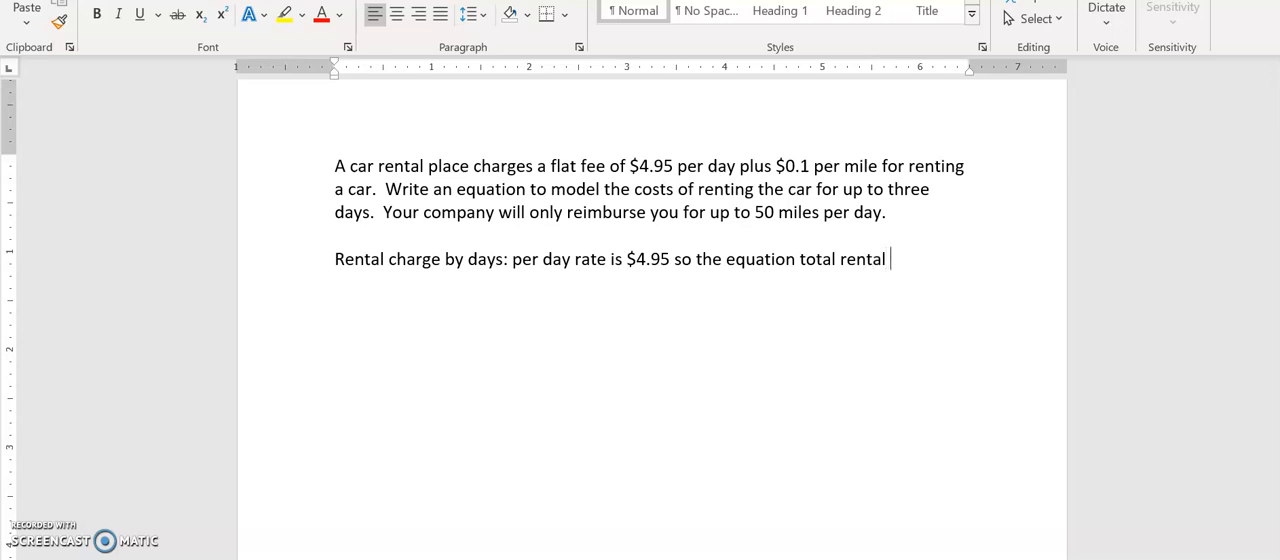
text(fees by day)
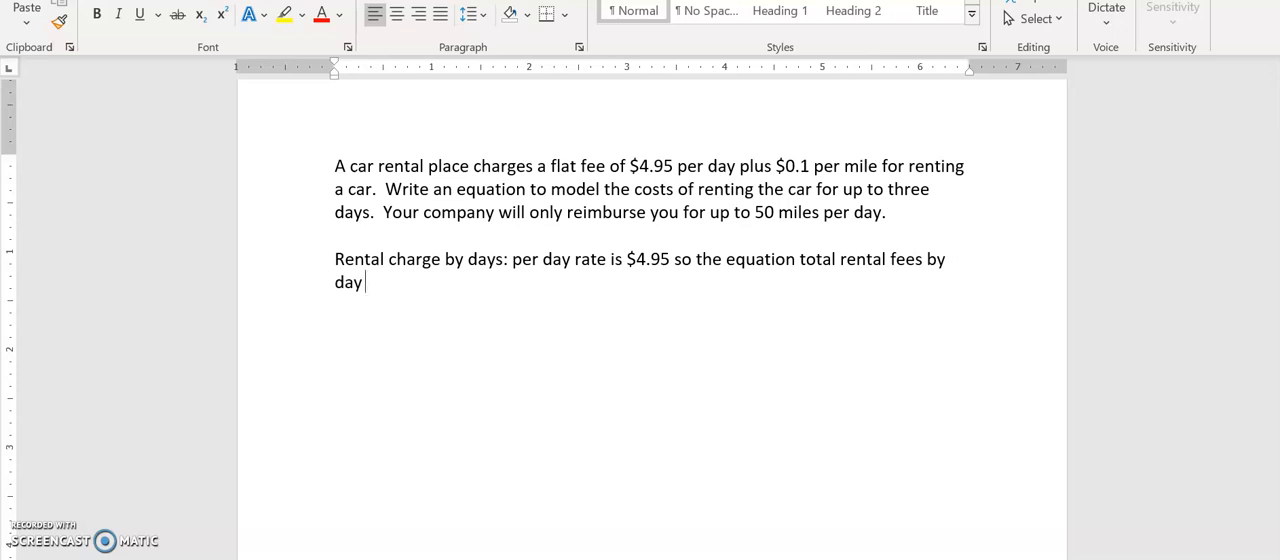
text(s is $4.95*D)
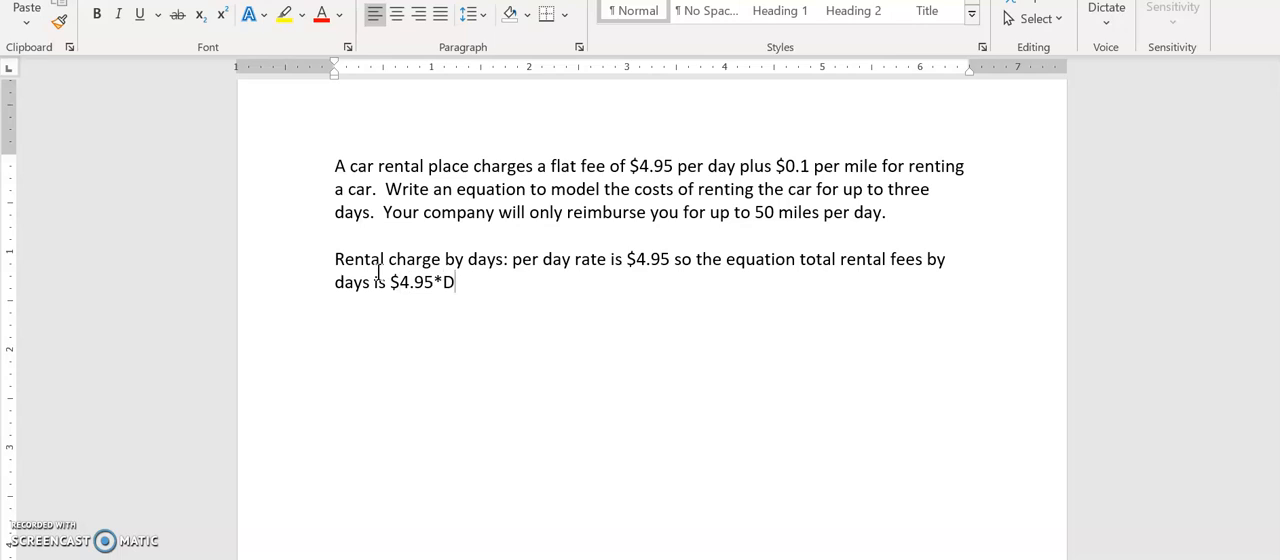
text( (D is the number of days))
Add the note "(D is the number of days)" after $4.95*D and end the paragraph
key(Return)
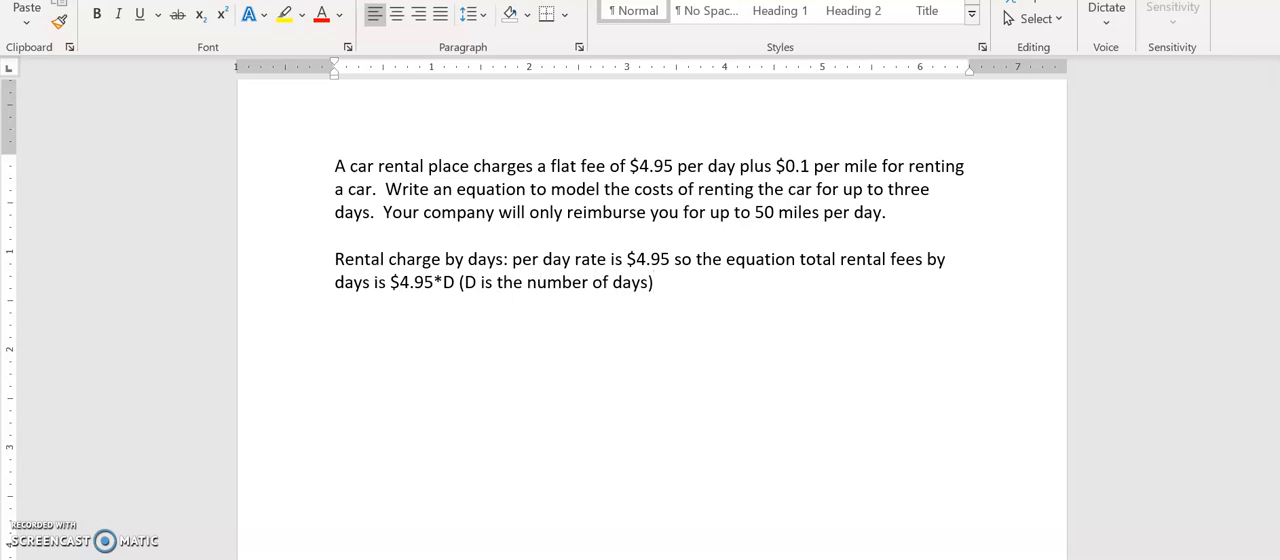
Write "Mileage charge: the per mile rate is $0.10." as a new paragraph
text(Mileage charge)
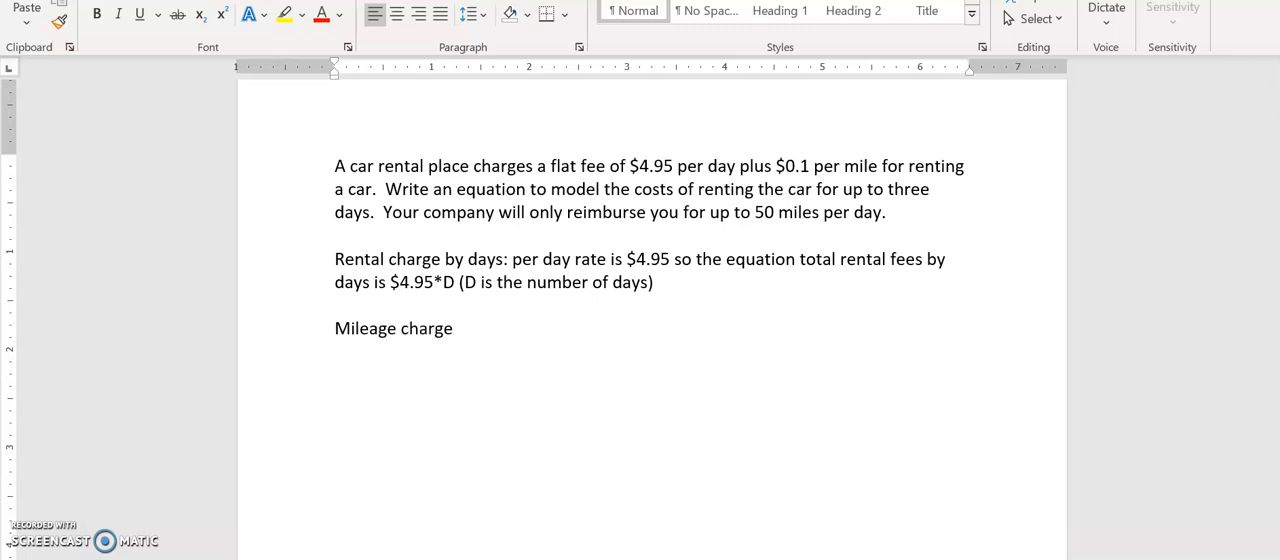
text(: the per mile ra)
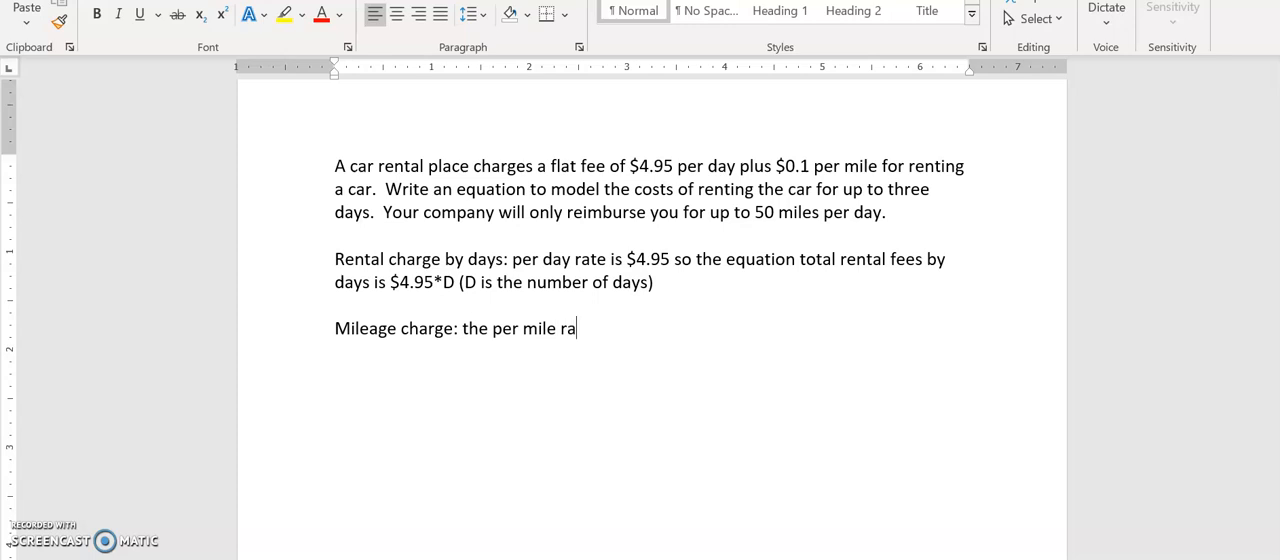
text(te is $0.10.)
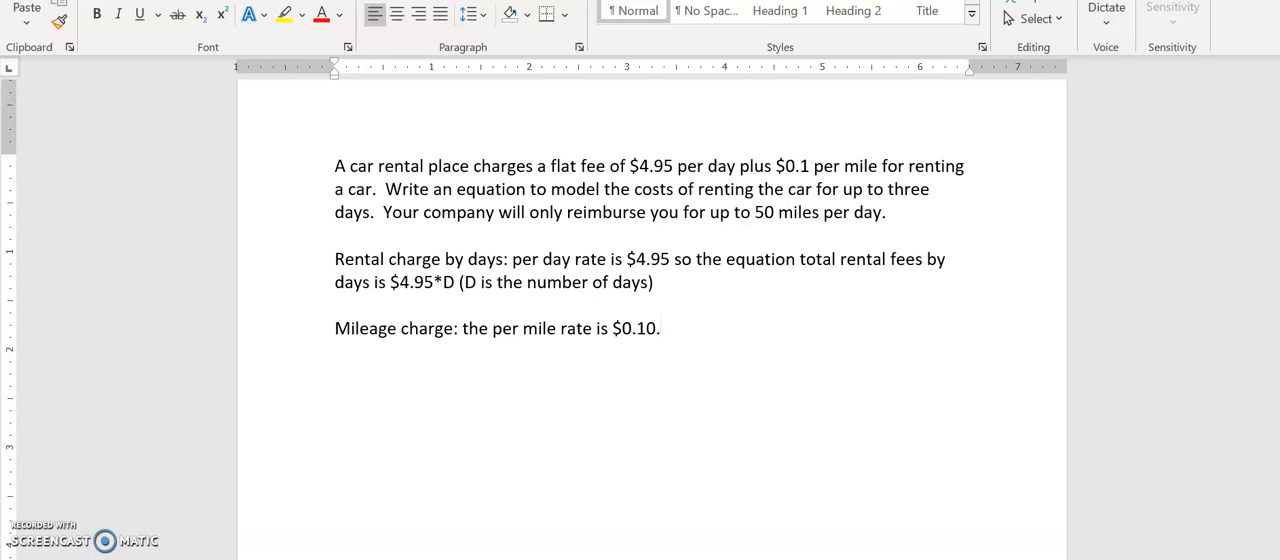
Replace the closing period of the mileage line with ", and so the total mileage cost is $0.10*M"
key(BackSpace)
text(, and so the)
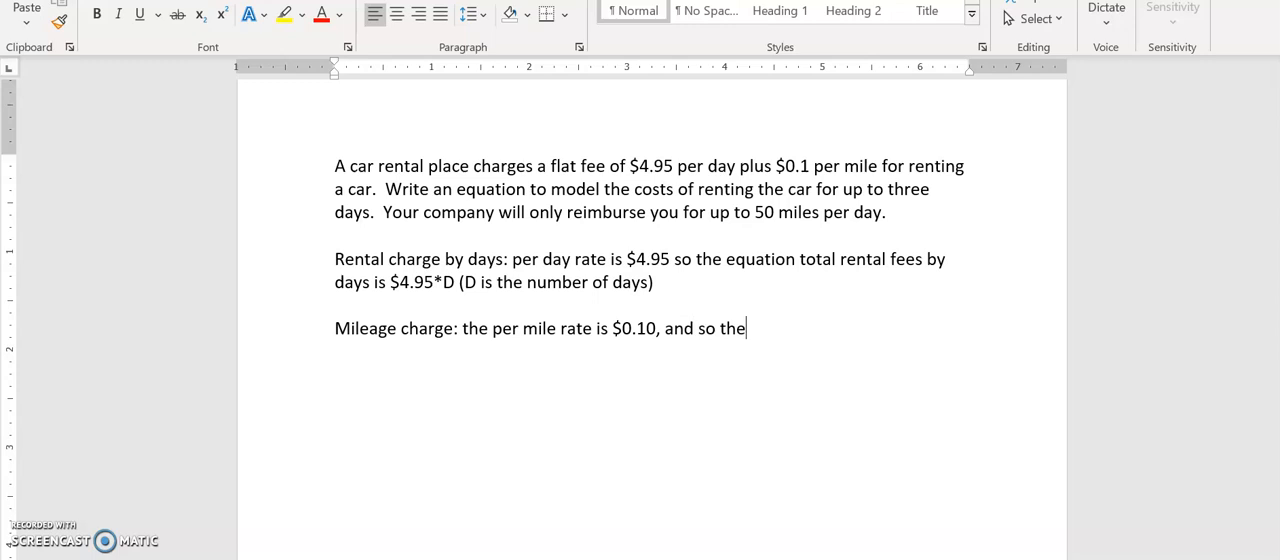
text( total mi)
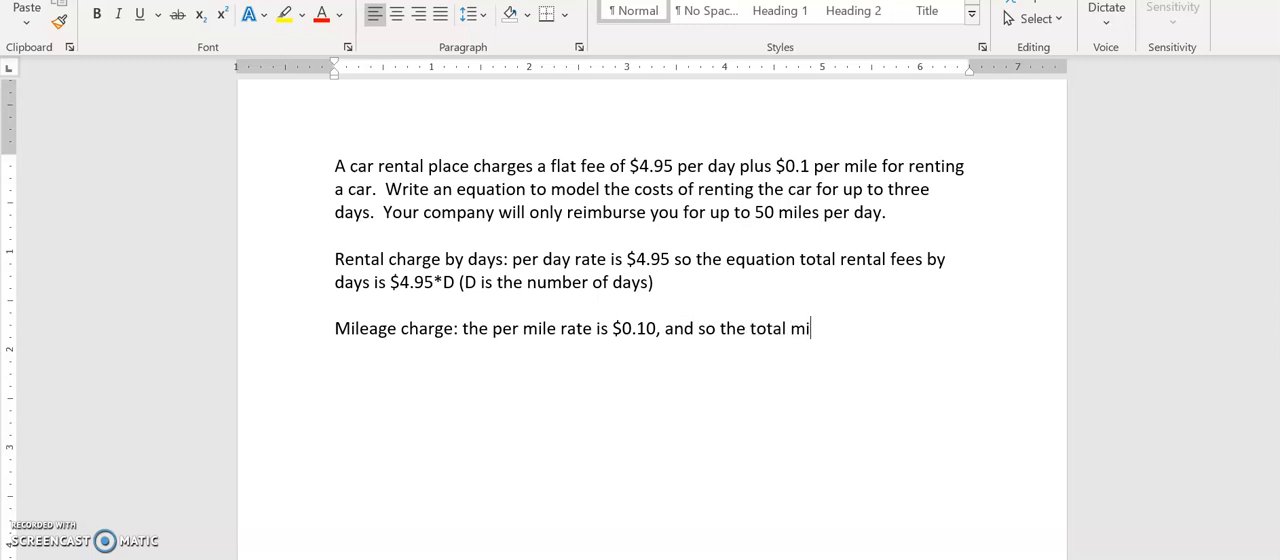
text(leage cost is)
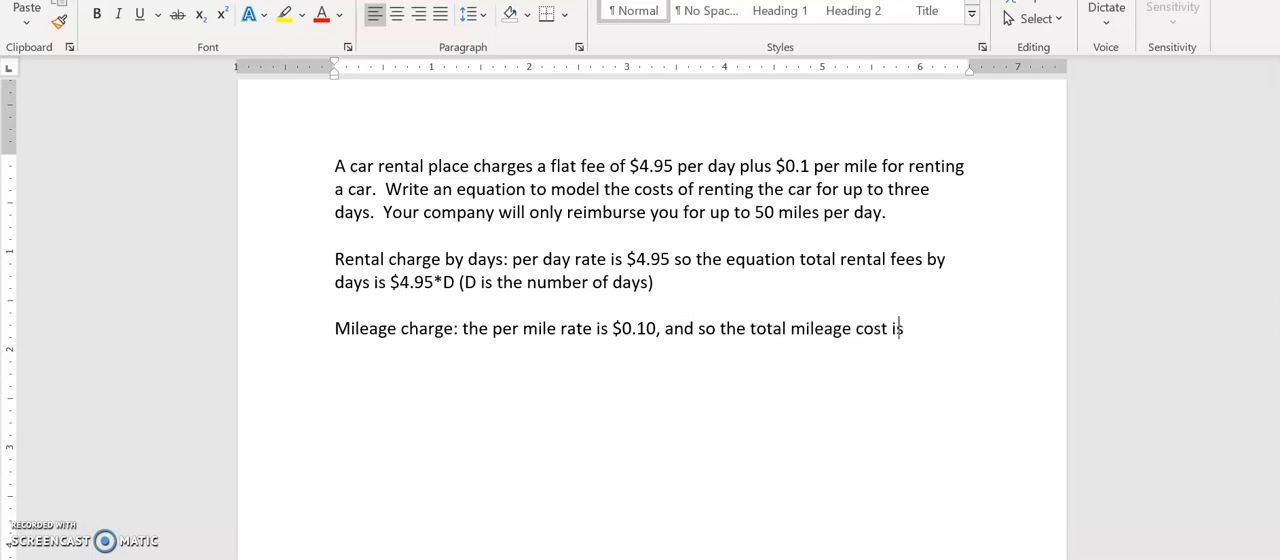
text( $0.10*M (M is)
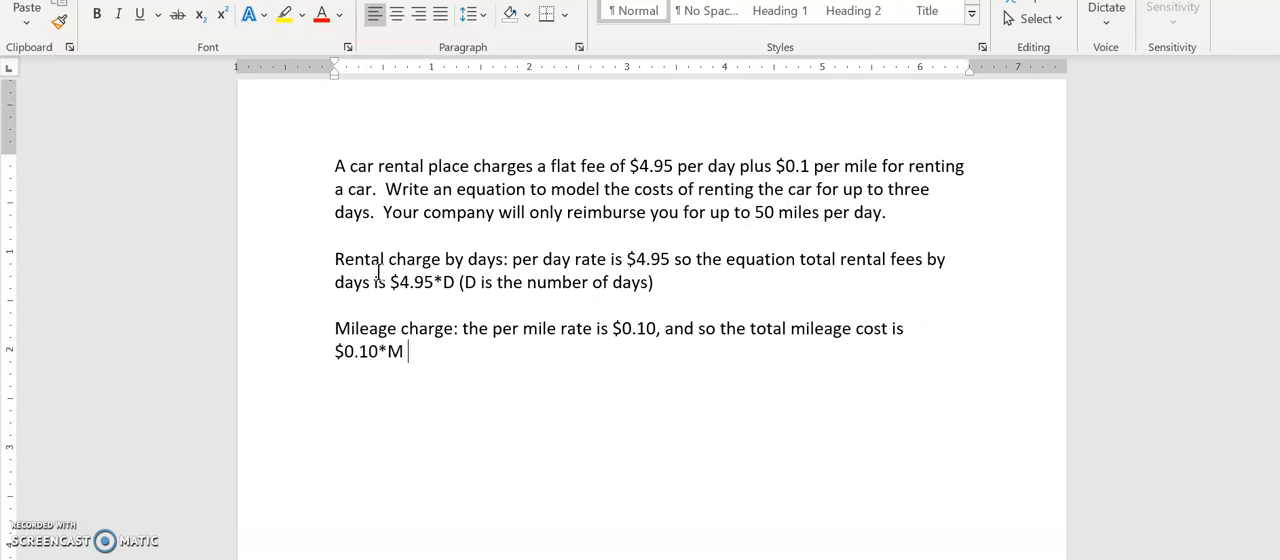
text( the n)
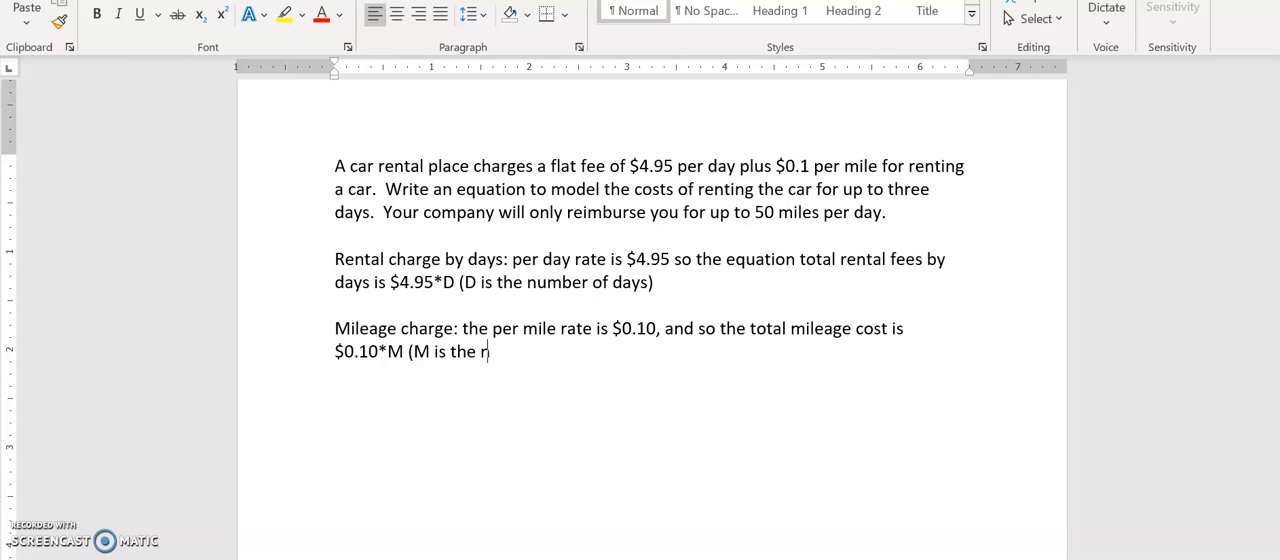
text(umber of miles))
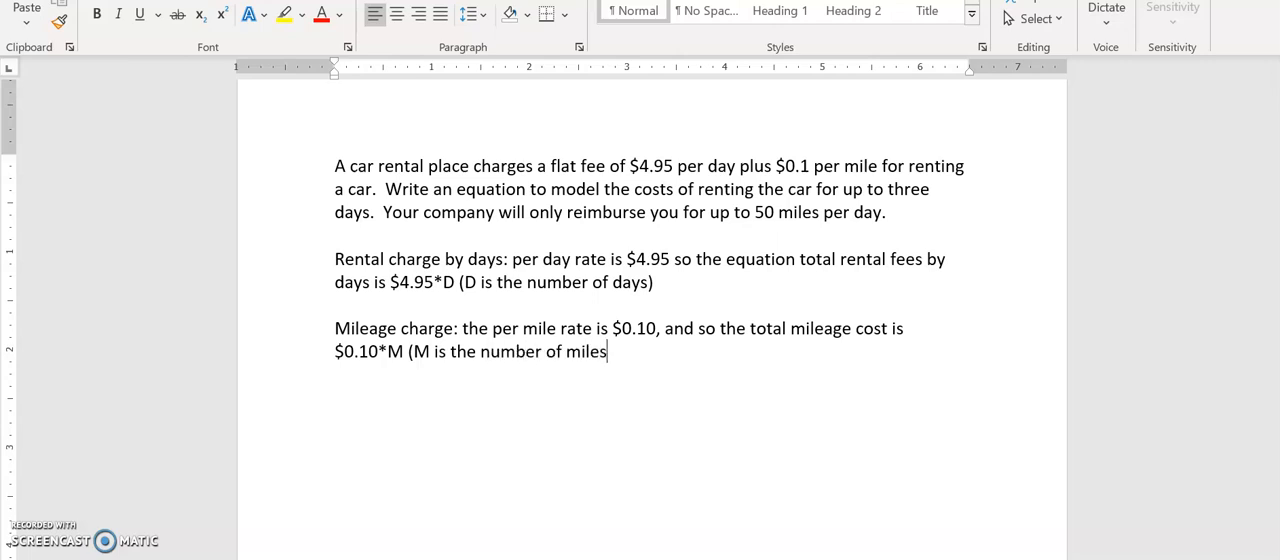
Start a new paragraph below the mileage charge reading "The total cost to rent the care is"
key(Return)
key(Return)
text(The total cost to rent the case)
key(BackSpace)
key(BackSpace)
text(re is )
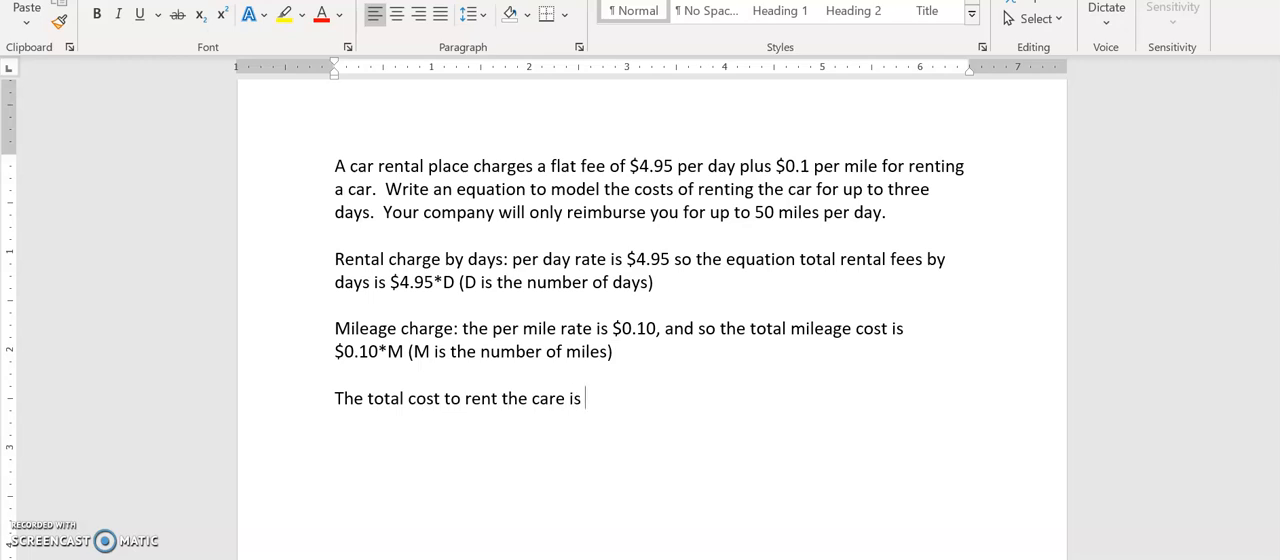
text($4.95D+)
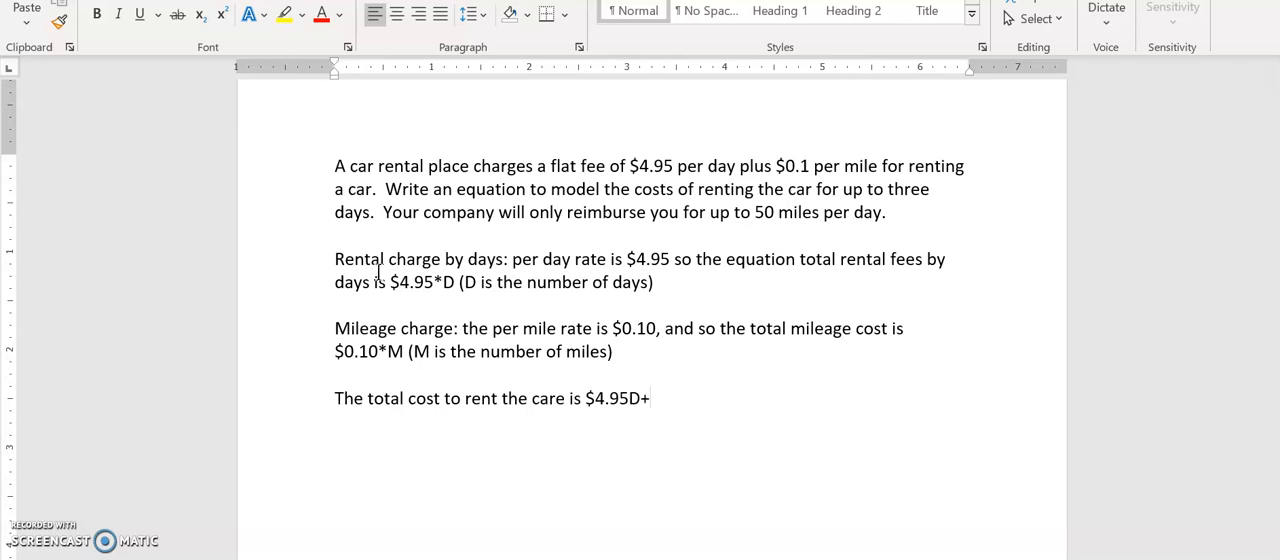
Enter the daily term "$4.95D+" at the end of the total cost sentence
text(0)
Complete the total cost expression with the mileage term "$0.10M" and start a new paragraph
key(BackSpace)
text($0.04)
key(BackSpace)
text(1)
key(BackSpace)
key(BackSpace)
text(10M)
key(Return)
key(Return)
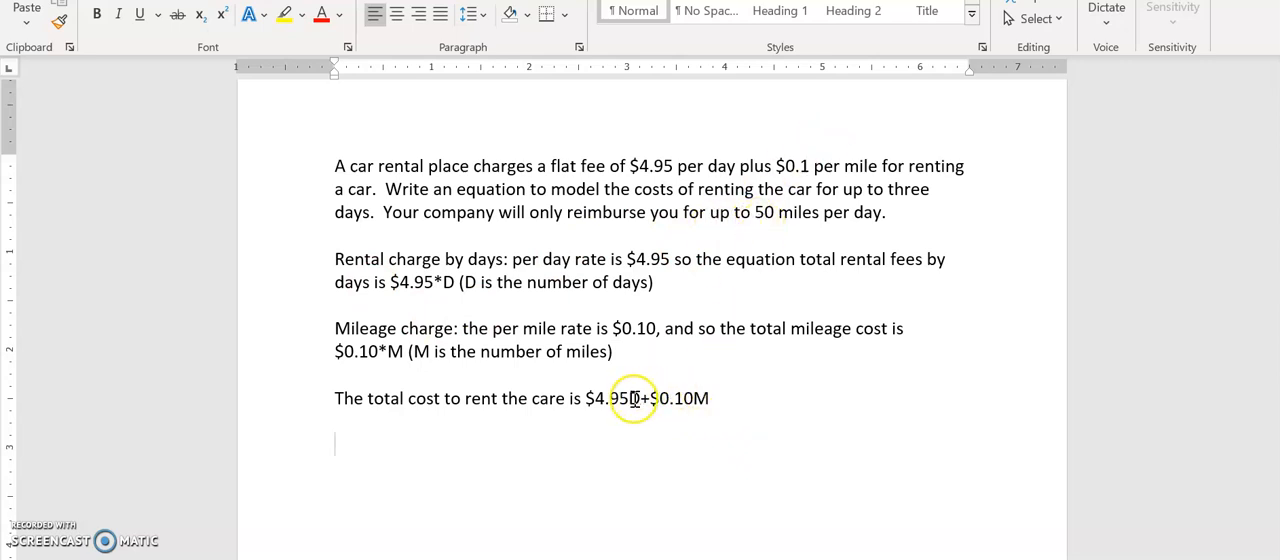
Write "Cost function:" followed by an inline equation that begins C(M,D)=
text(Cost)
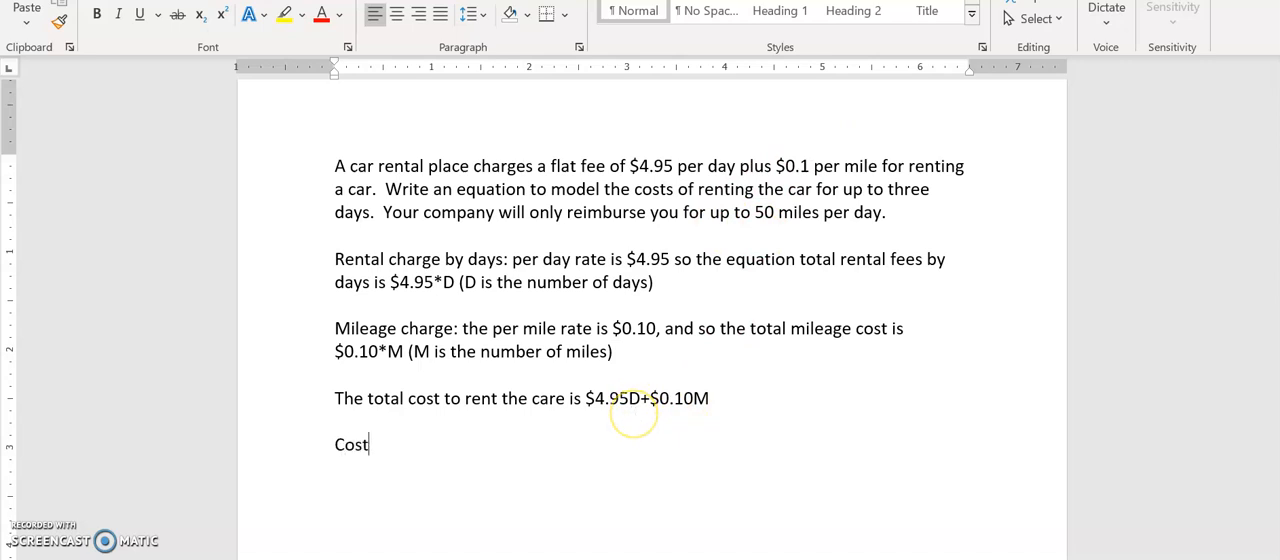
text( function)
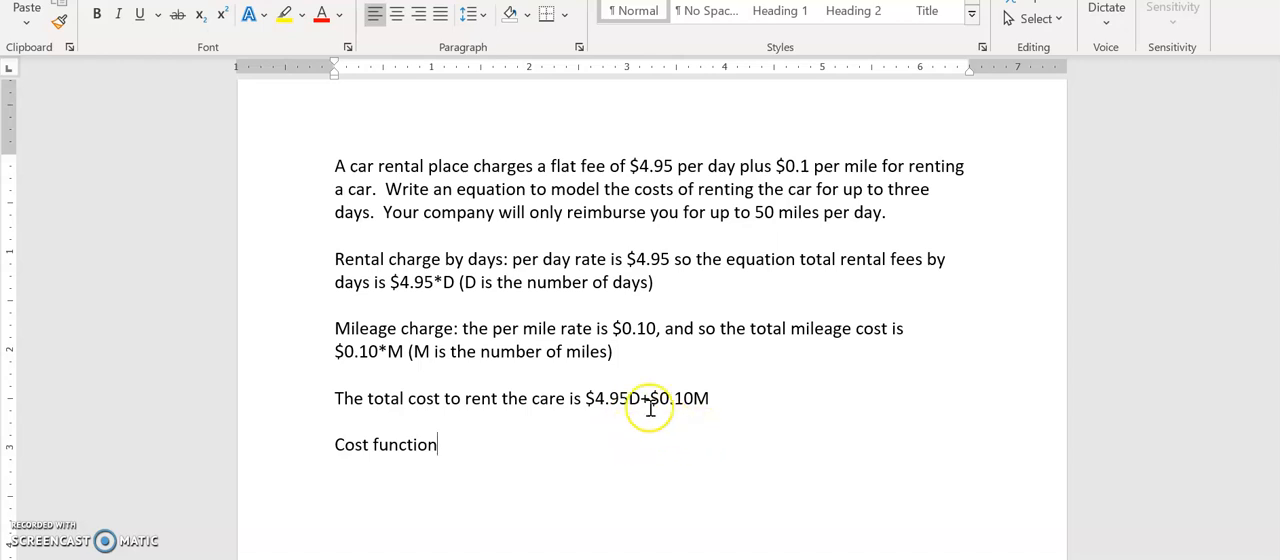
text(:)
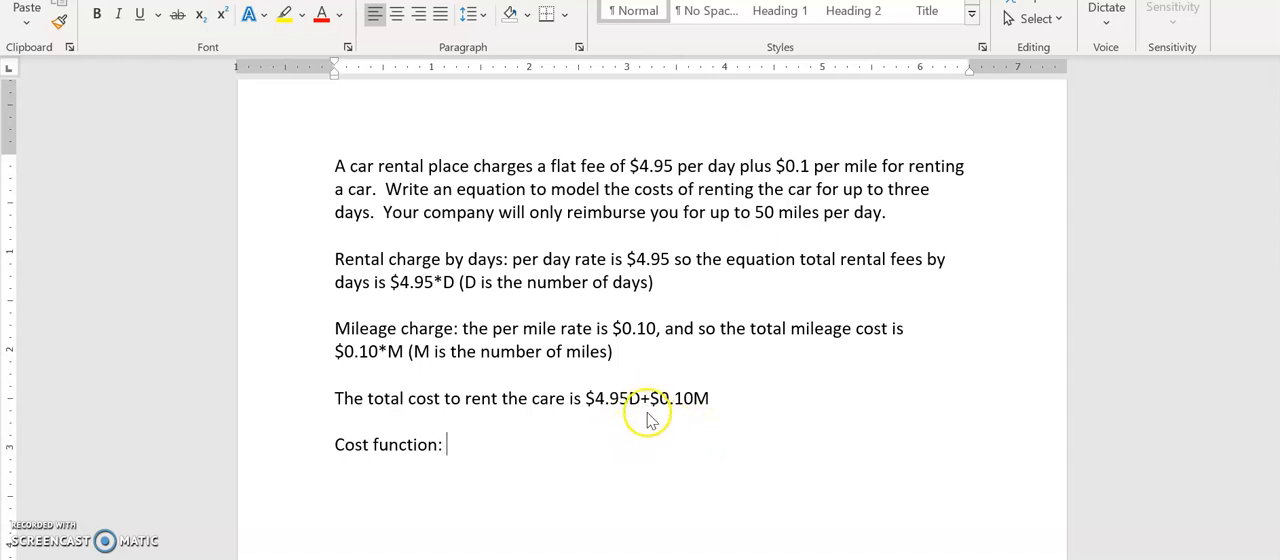
key(alt+equal)
text(C()
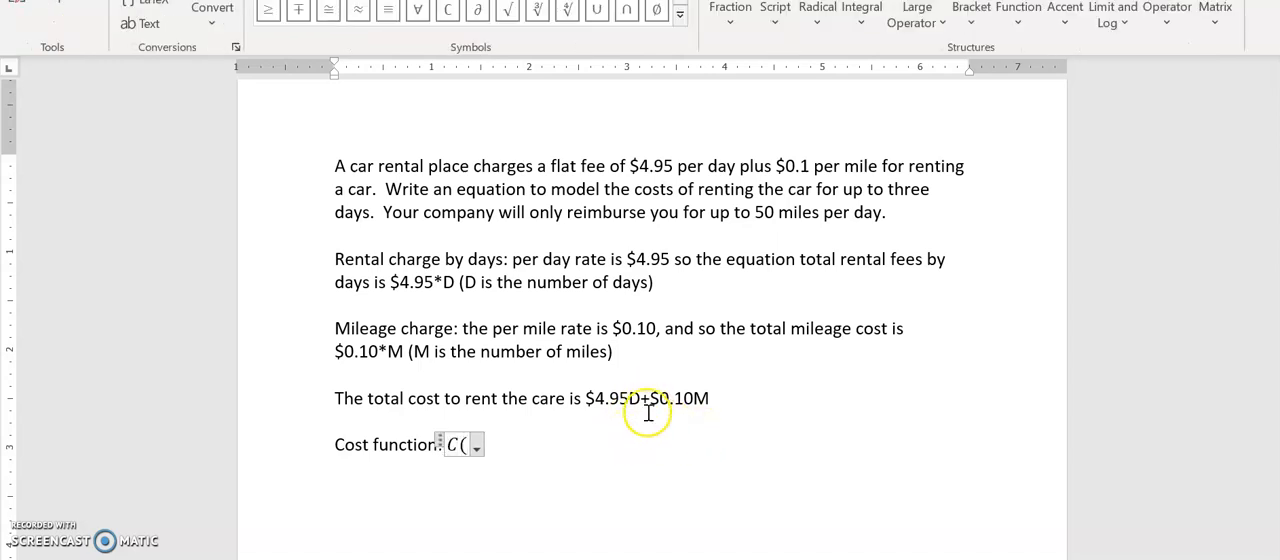
text(M,D))
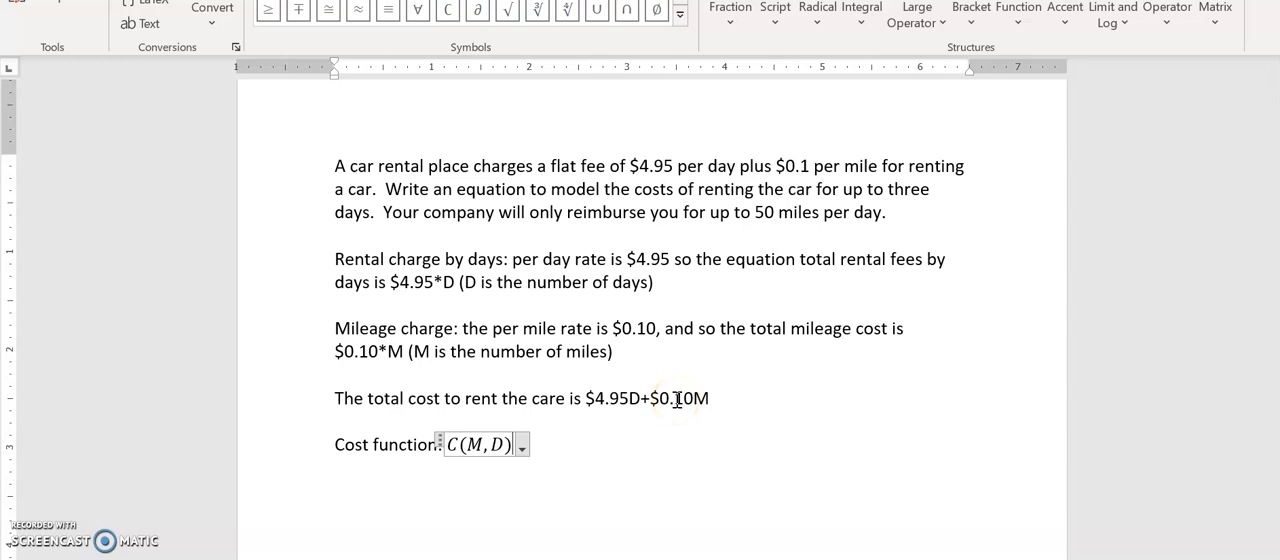
text(=)
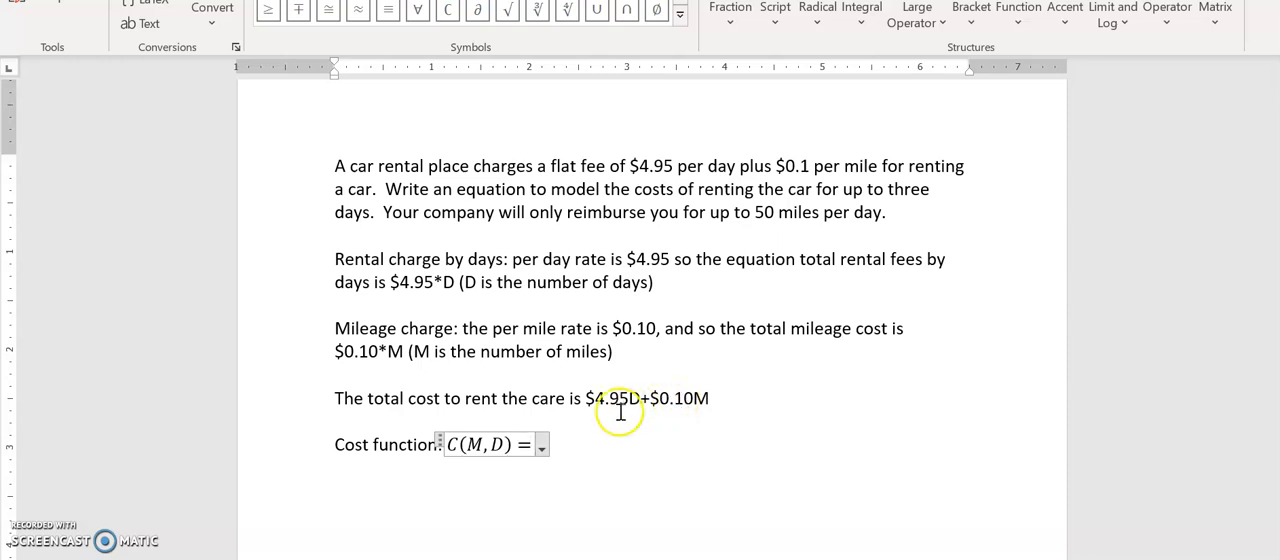
Complete the right-hand side of the cost function equation with 4.95D + 0.10M and start a new paragraph
click(589, 400)
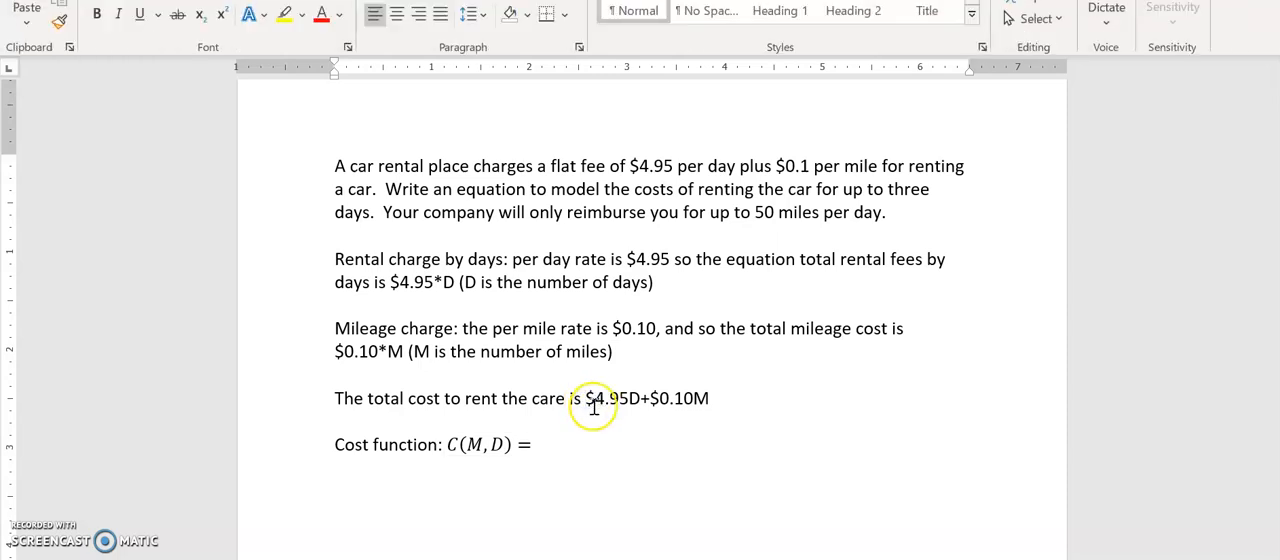
click(542, 436)
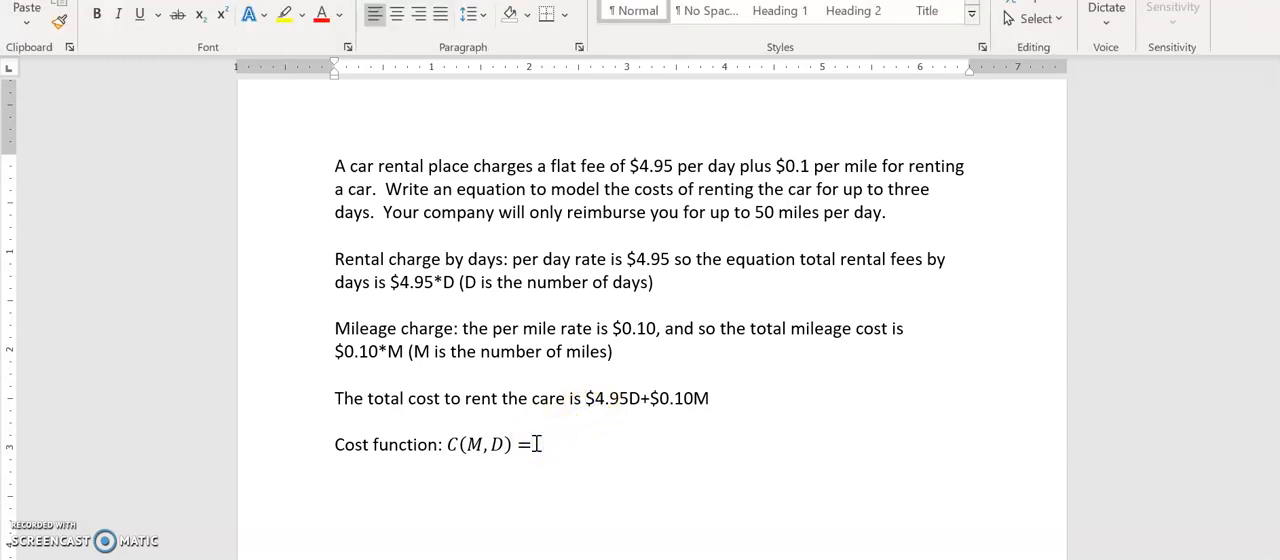
text(4.)
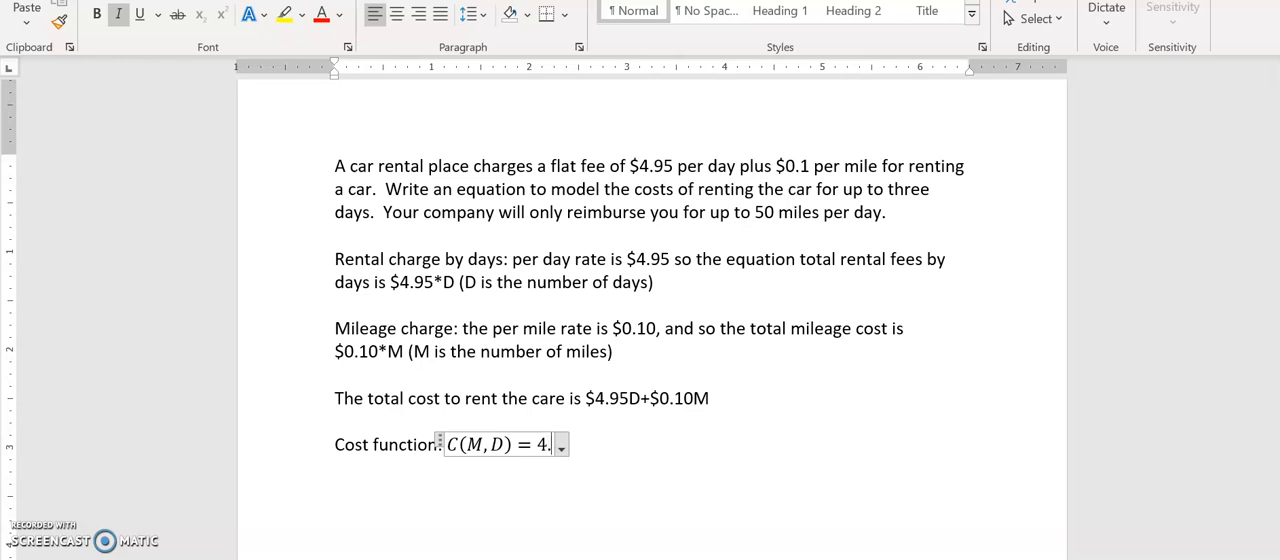
text(95D + )
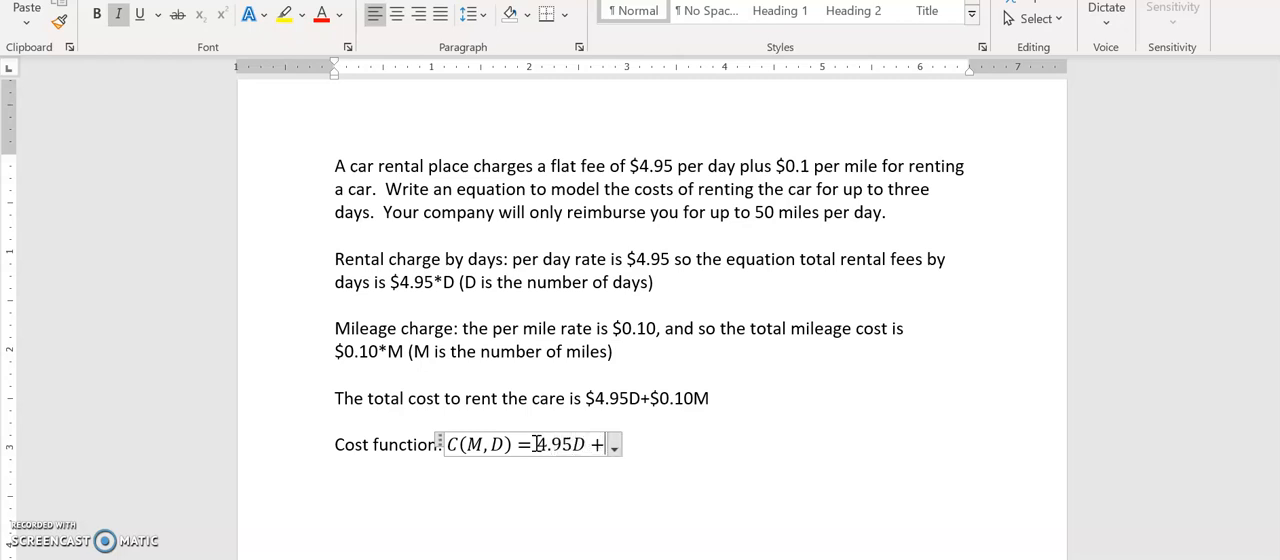
text(0.10M)
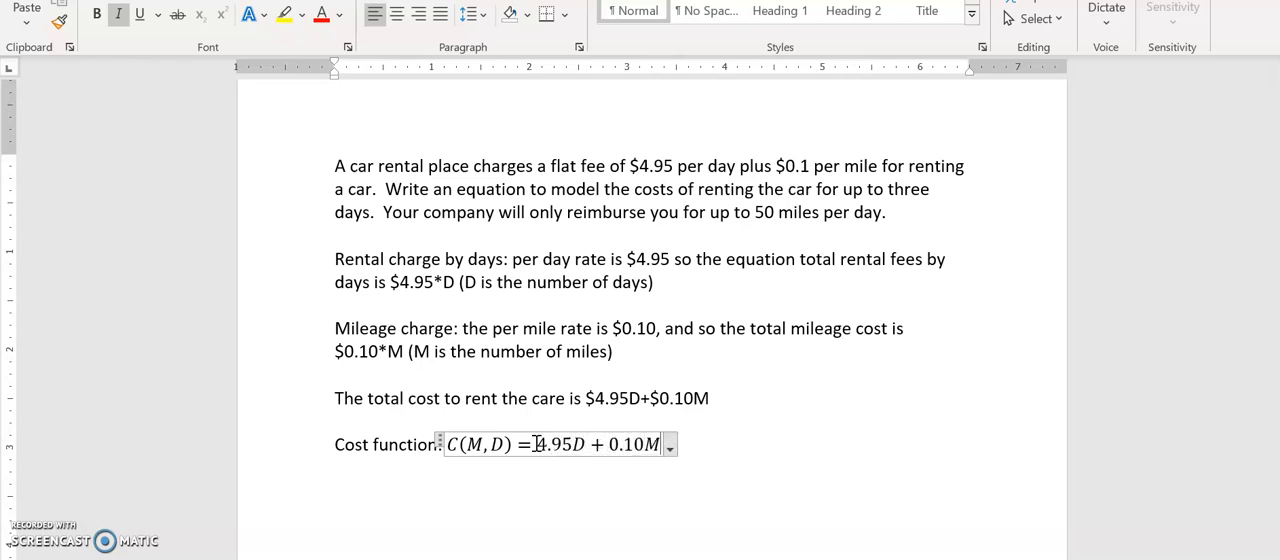
key(Return)
key(Return)
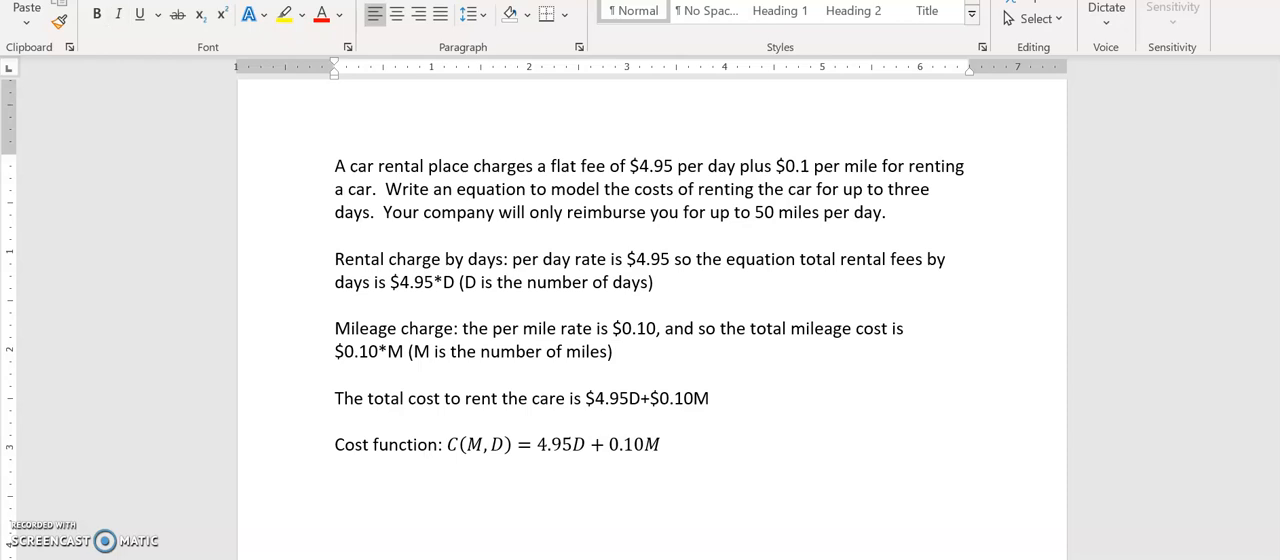
Write "If we do indeed drive between 0 and 50 miles per day:" below the cost function and start a new line
text(If we do indeed d)
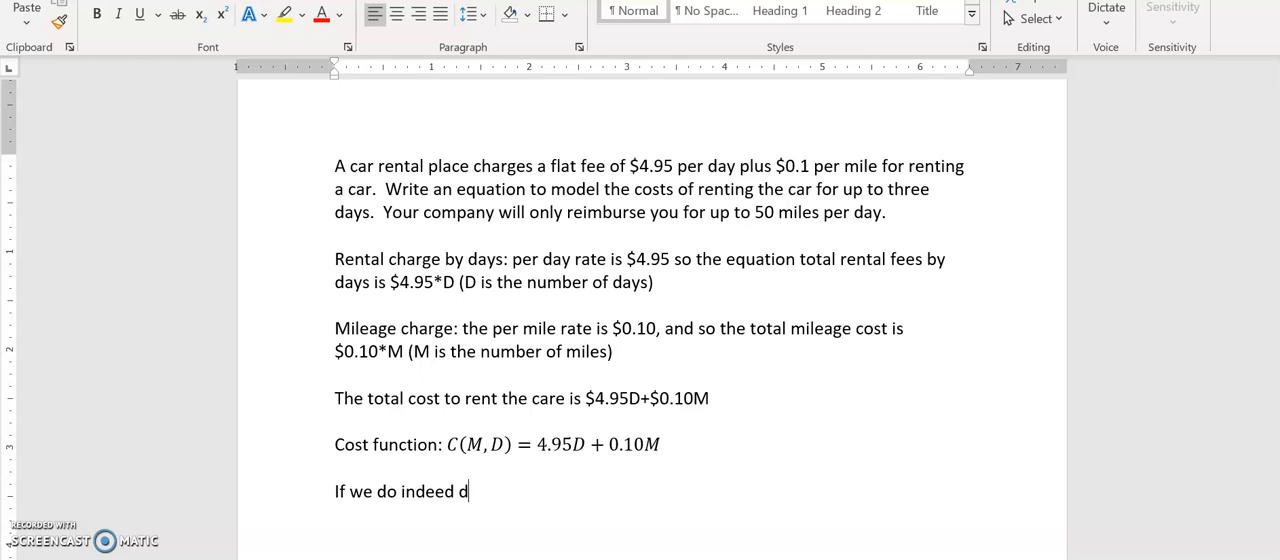
text(rive between)
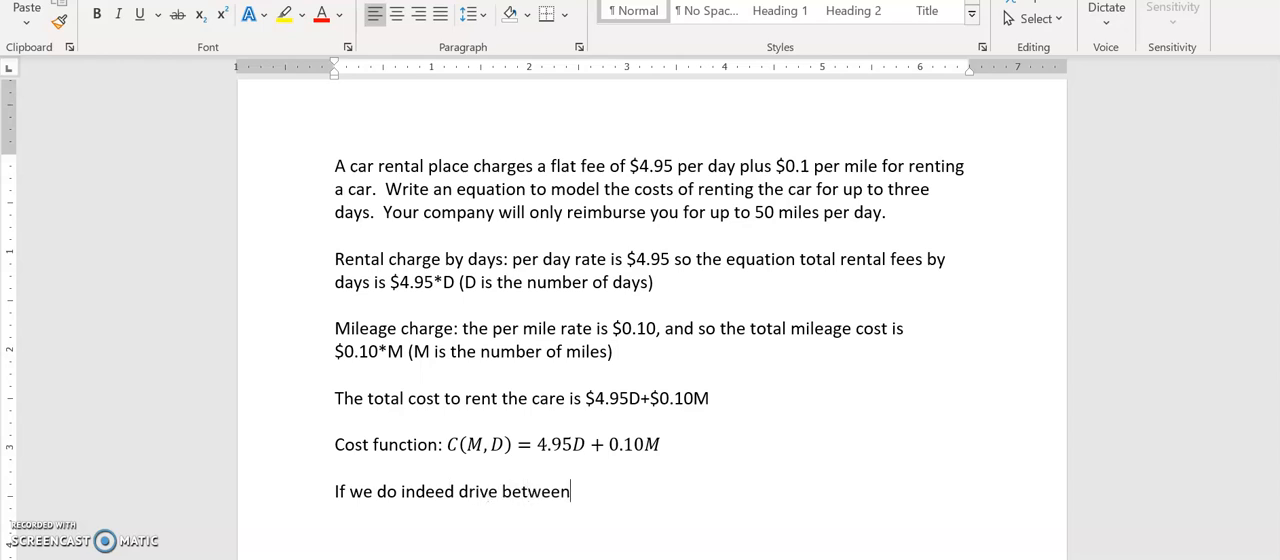
text( 0 and 50 mile)
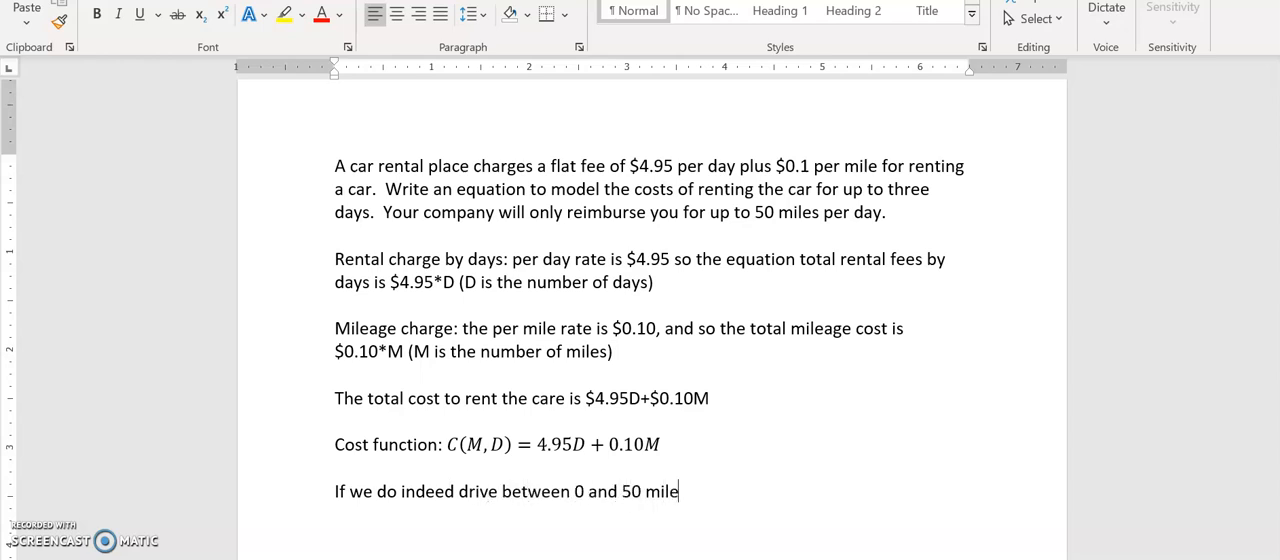
text(s per day:)
key(Return)
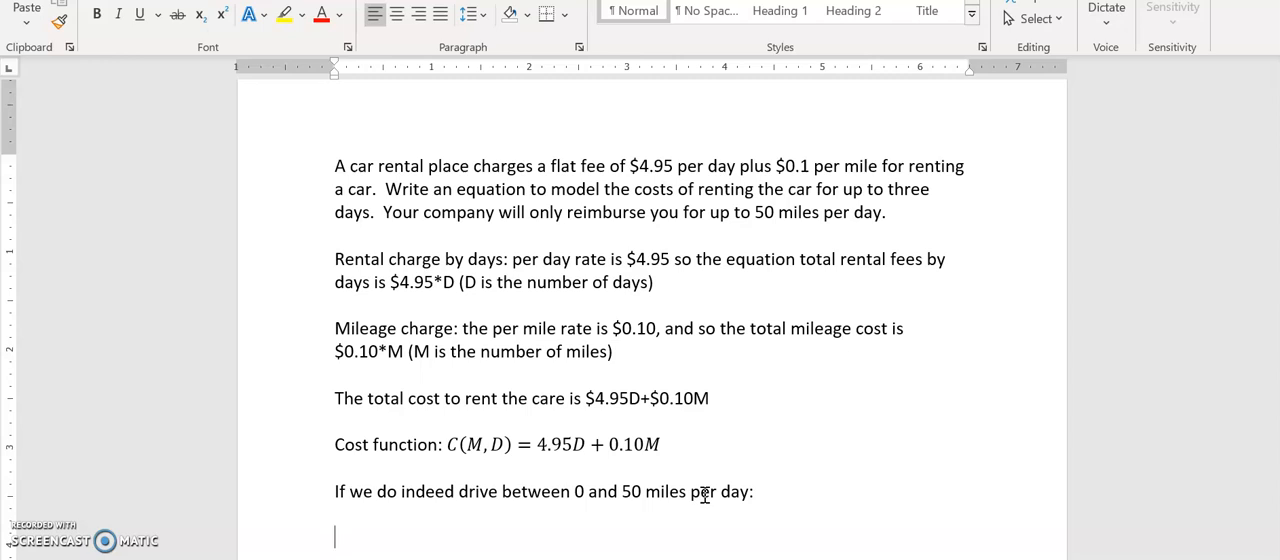
Insert a new equation reading Cost(M)= followed by a single opening curly bracket with an empty placeholder
text(C)
key(BackSpace)
key(alt+equal)
text(Cost(M)
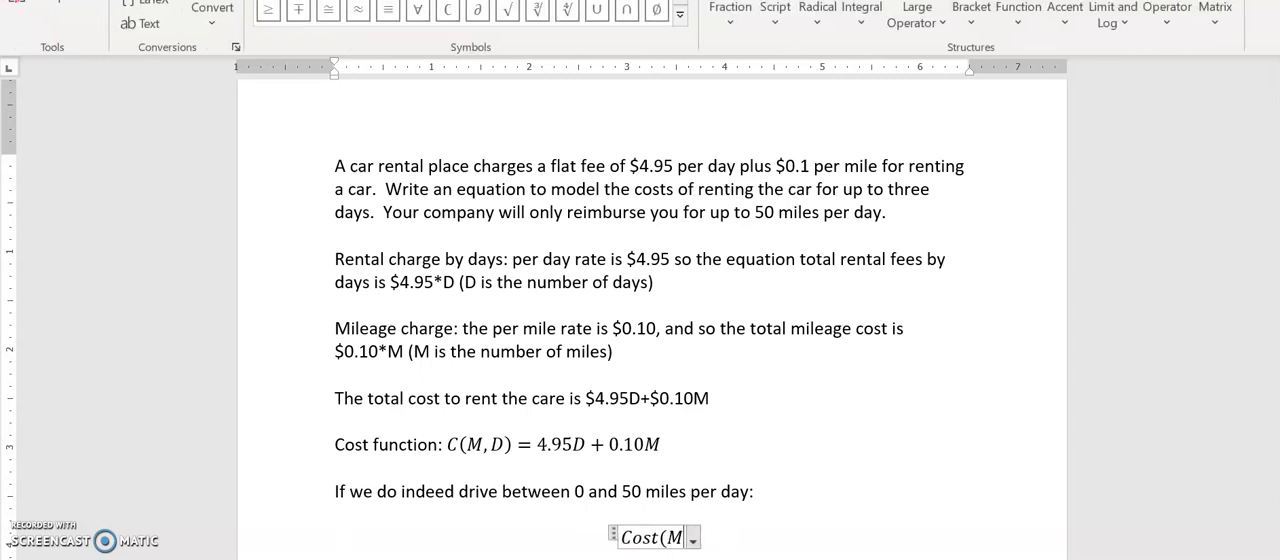
text() =)
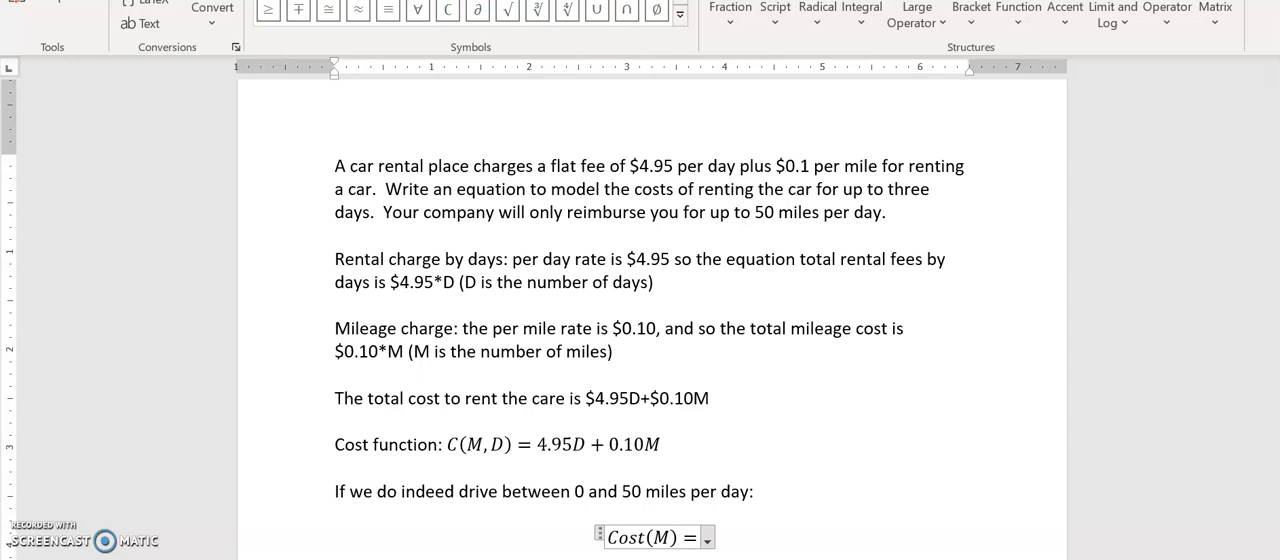
click(975, 12)
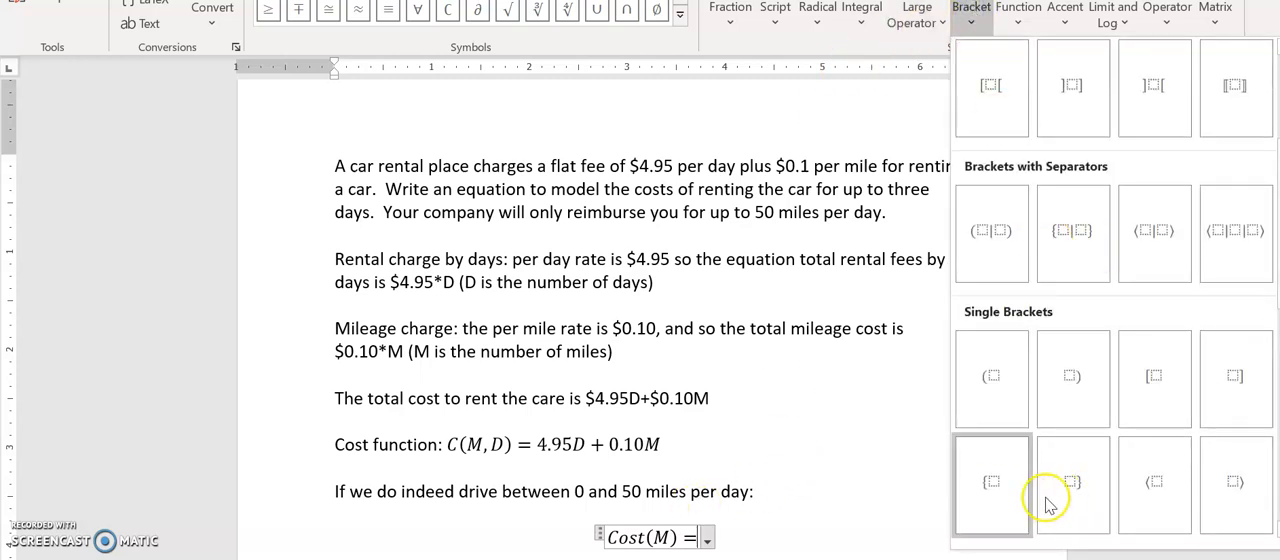
click(990, 488)
click(702, 535)
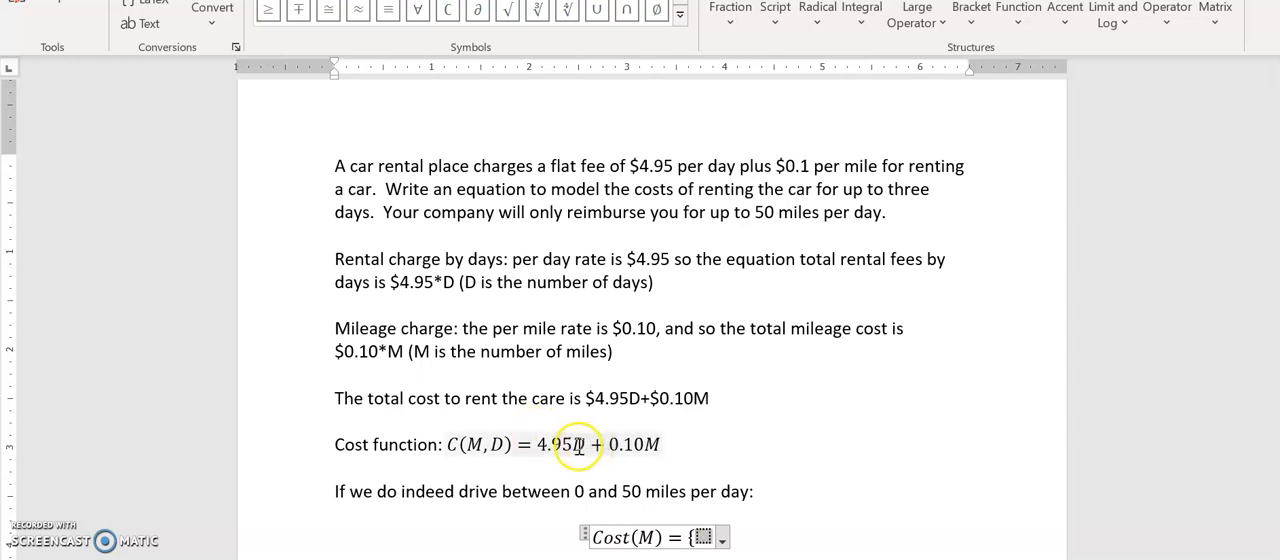
Fill in the first case of the piecewise function as 0.10M + 4.95, with the condition 0 < M ≤ 50
text(0)
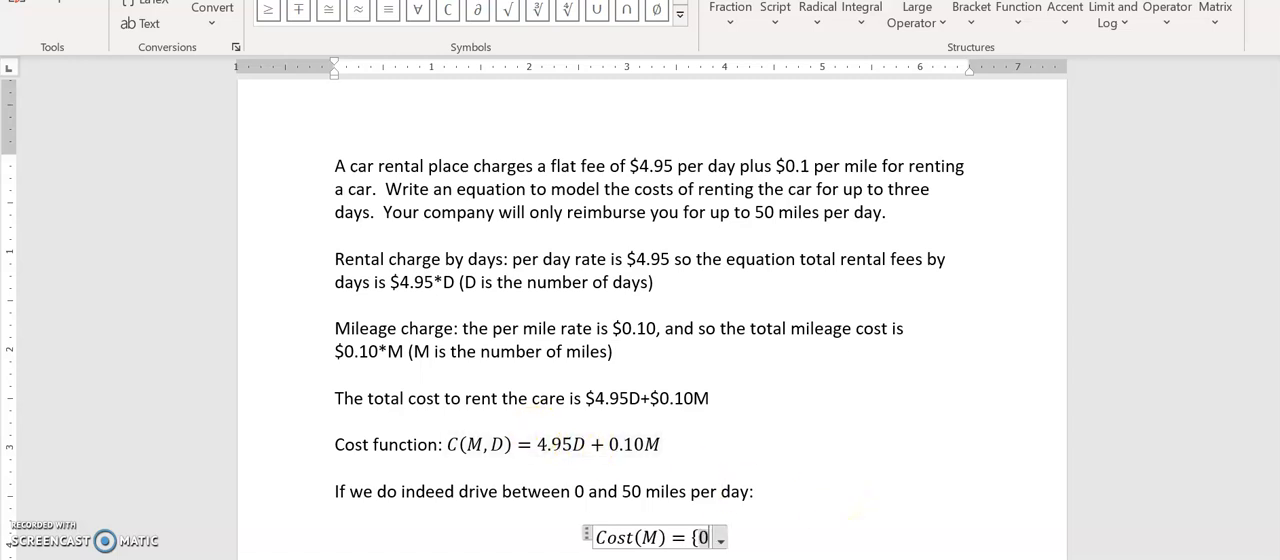
text(.10M)
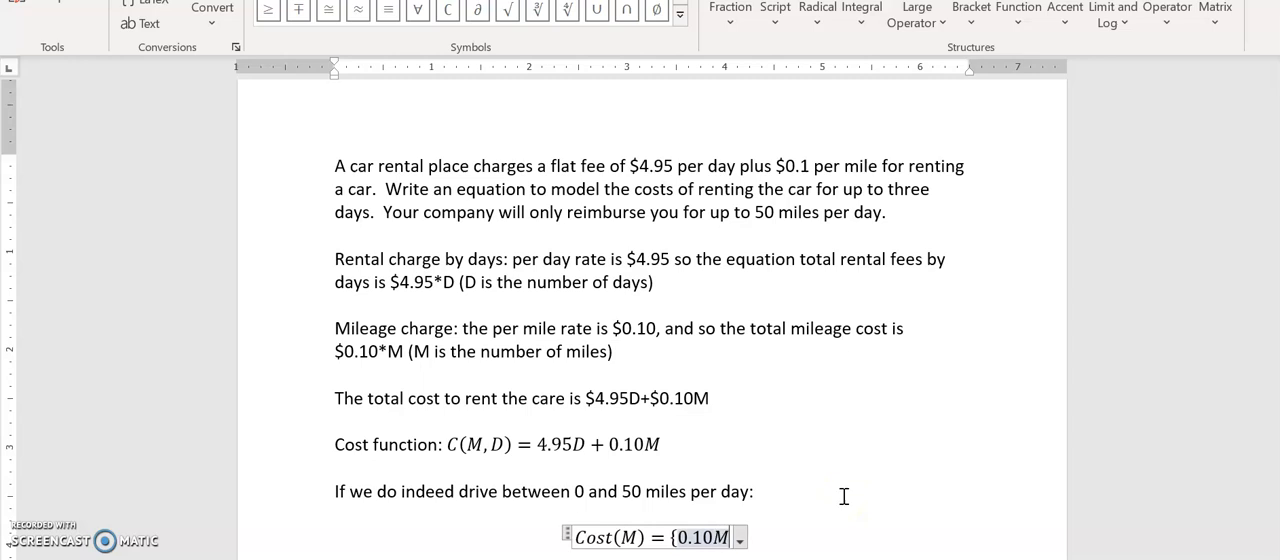
text( + 4.95)
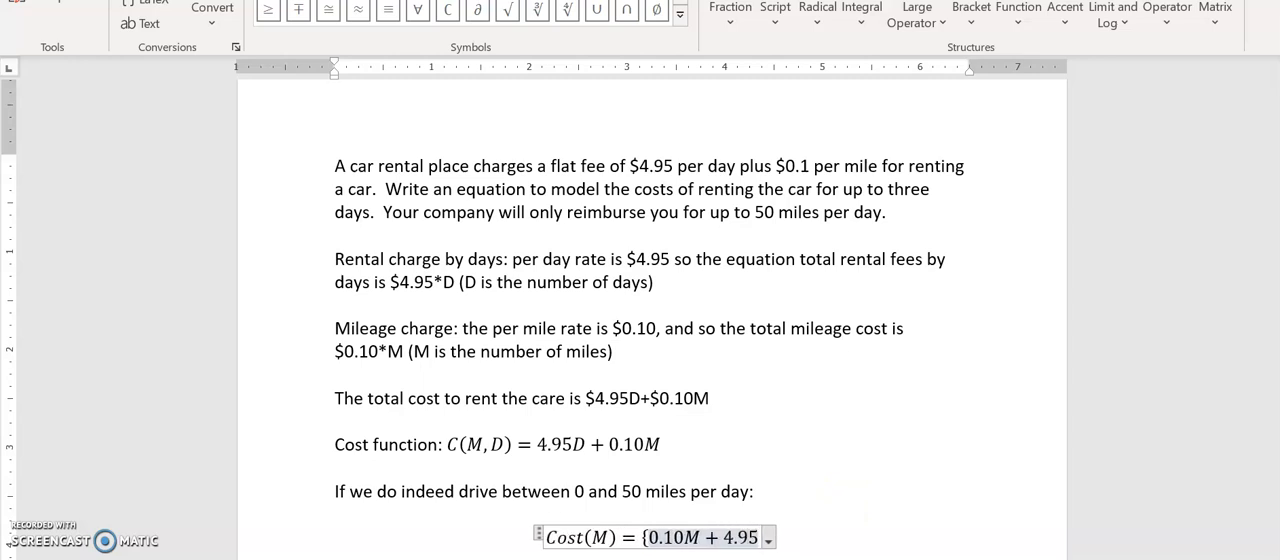
text(,)
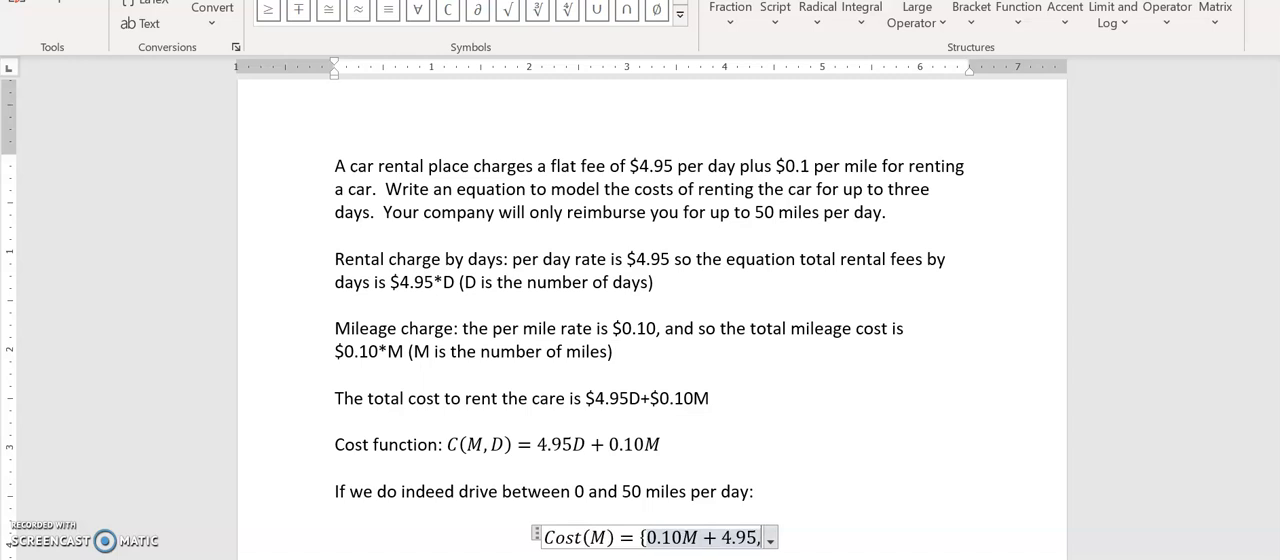
text(    0 )
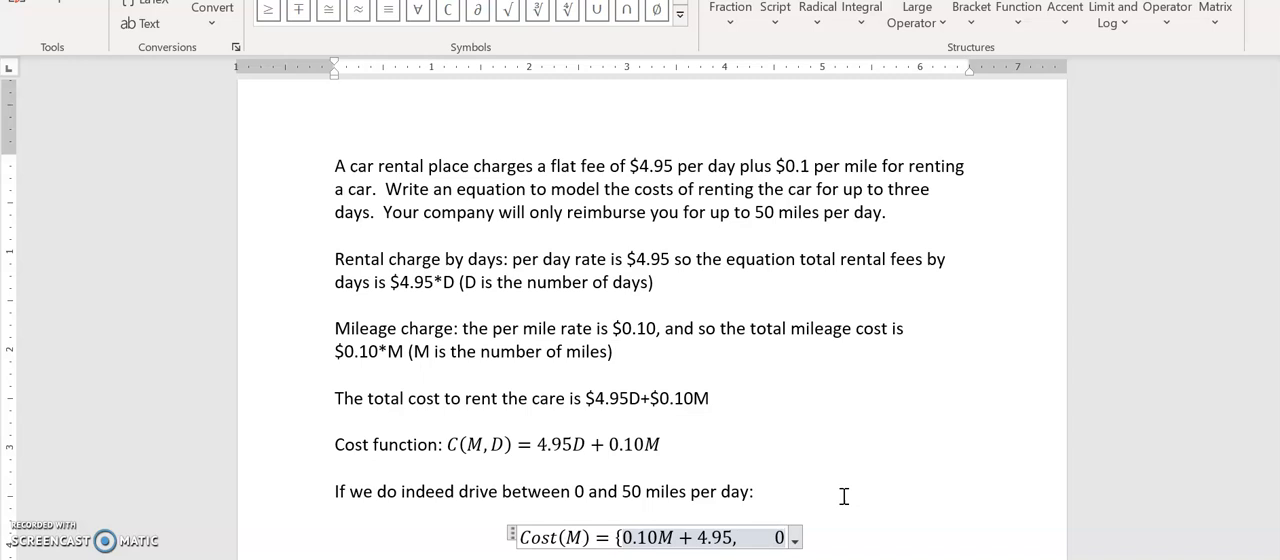
text(<)
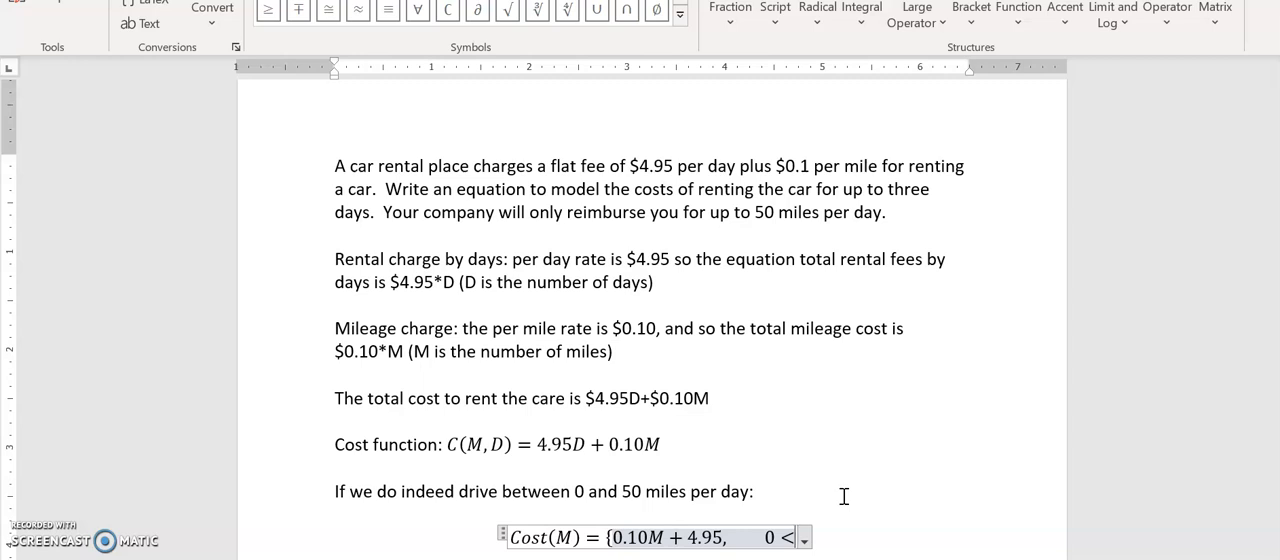
text(M)
text(<=)
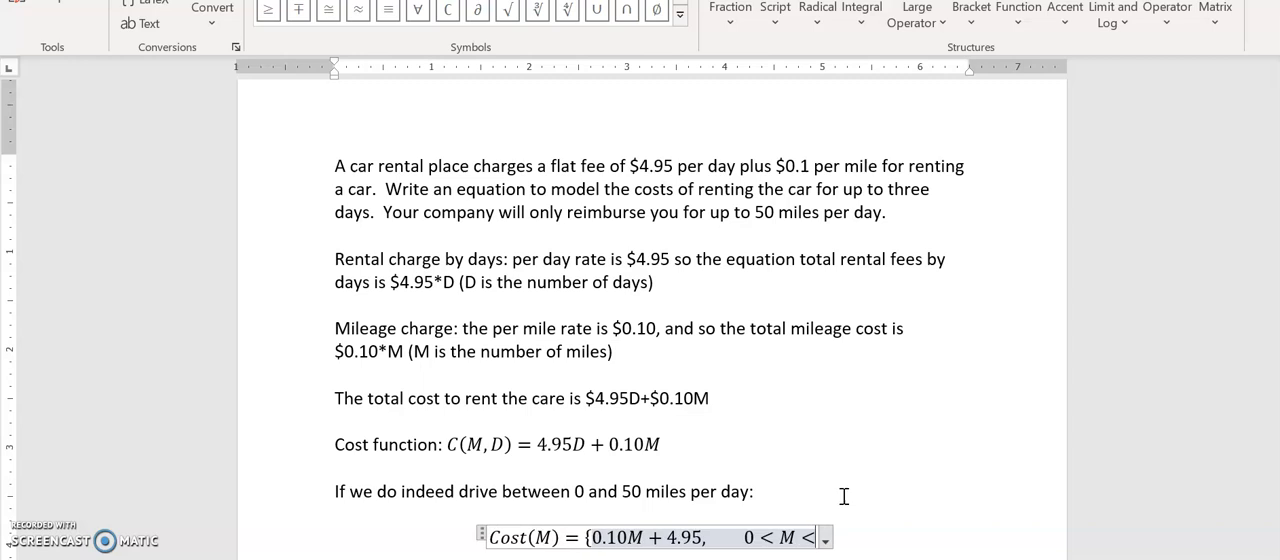
text(50)
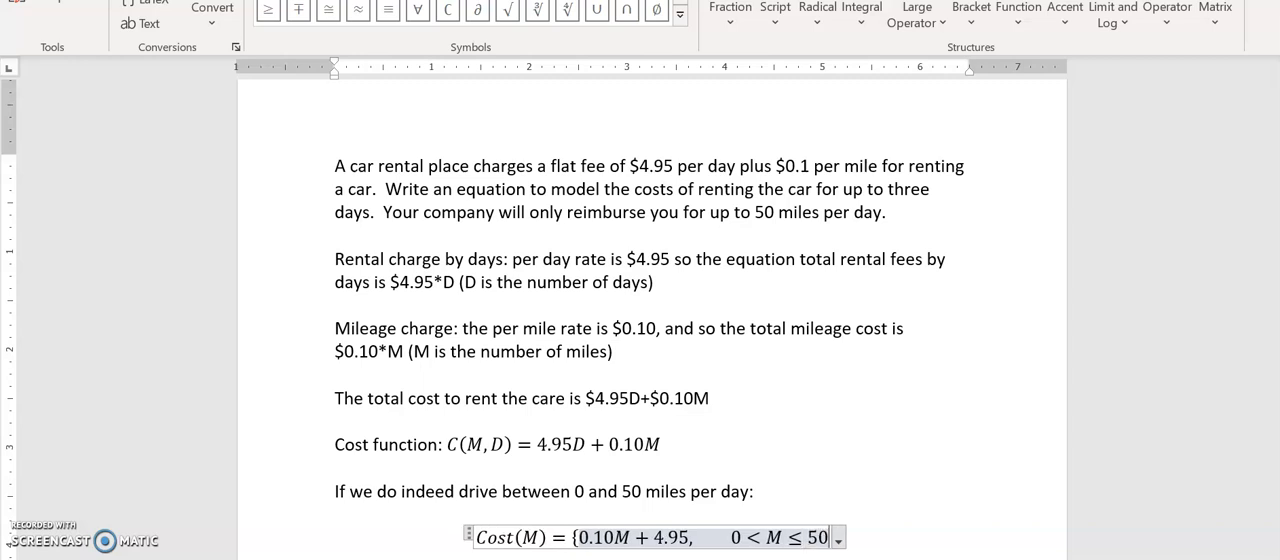
Add a second case to the piecewise function: 0.10M + 9.90, with the condition 50 < M ≤ 100
key(Return)
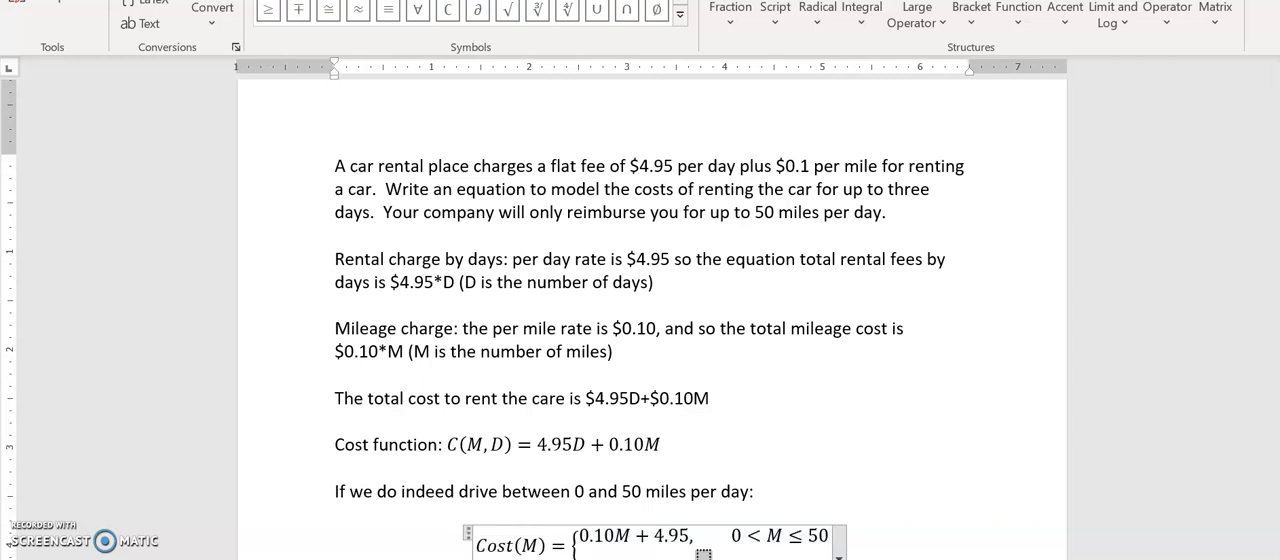
scroll(1272, 274, down, 1)
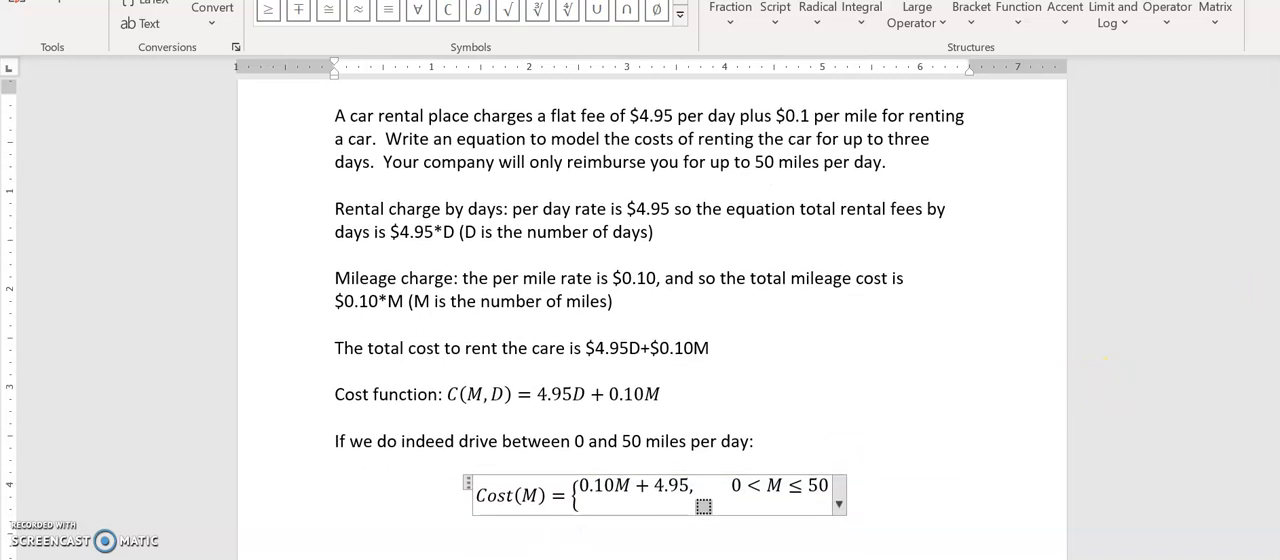
scroll(650, 320, down, 1)
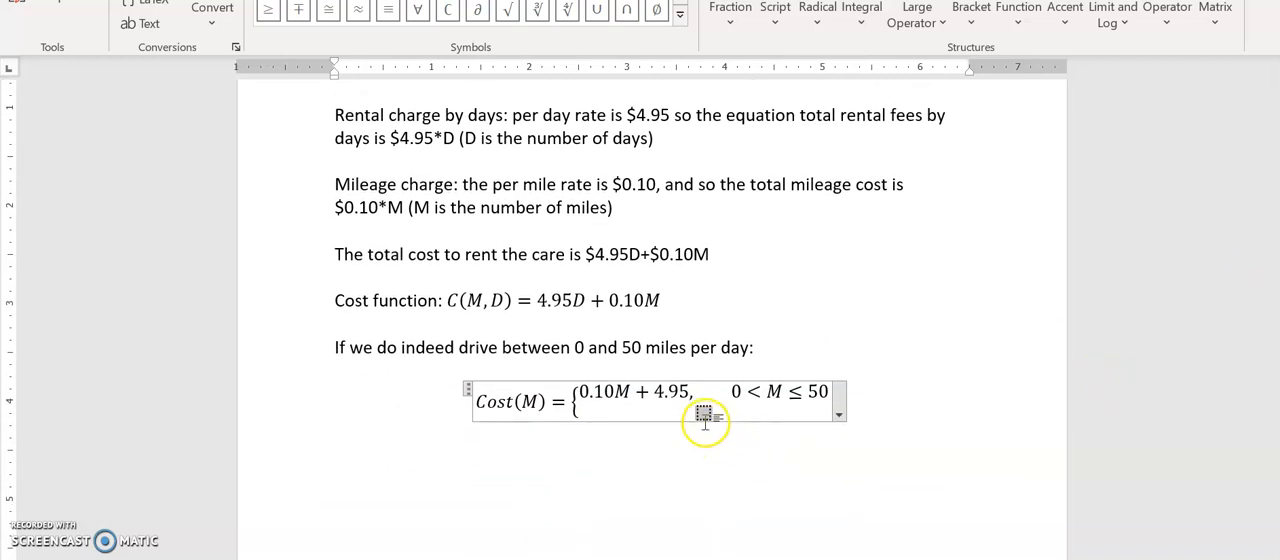
text(0.10M +)
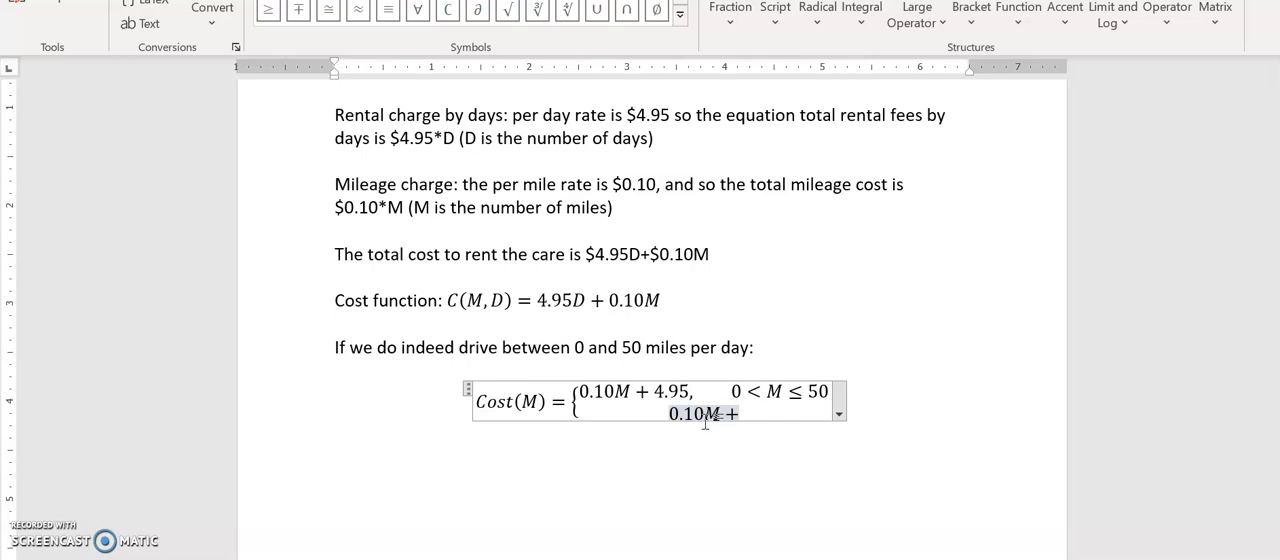
text(9.90)
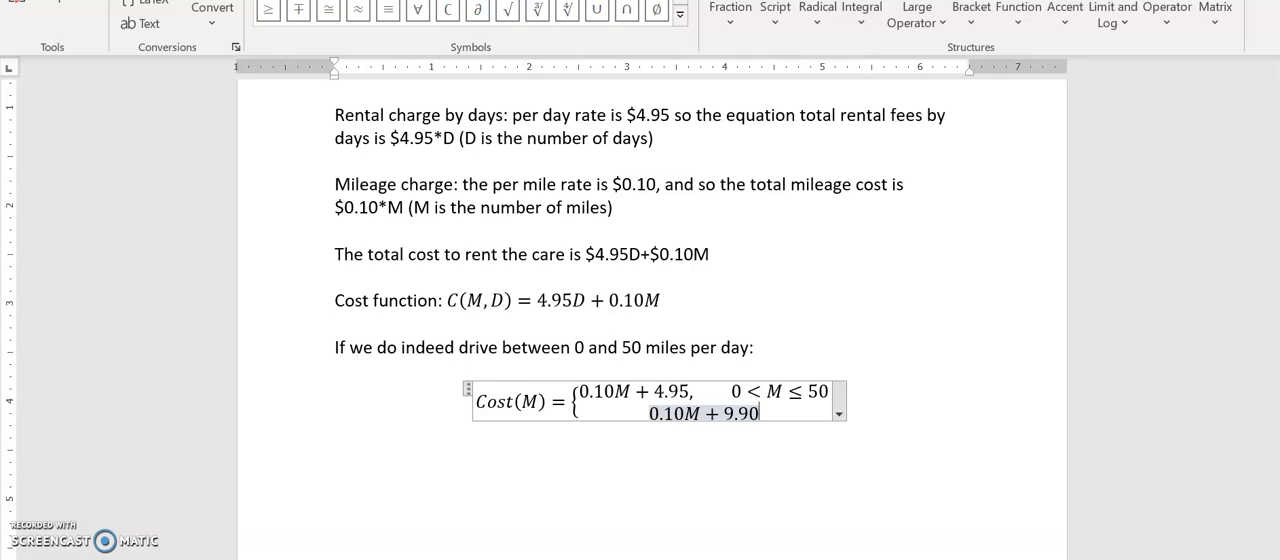
text(,)
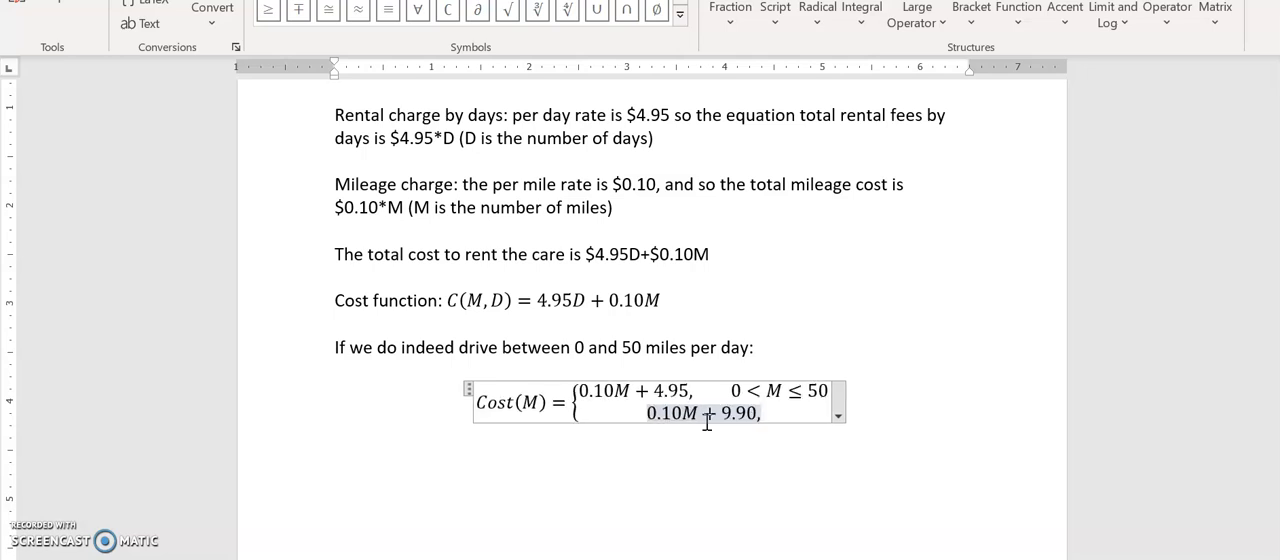
text(50<)
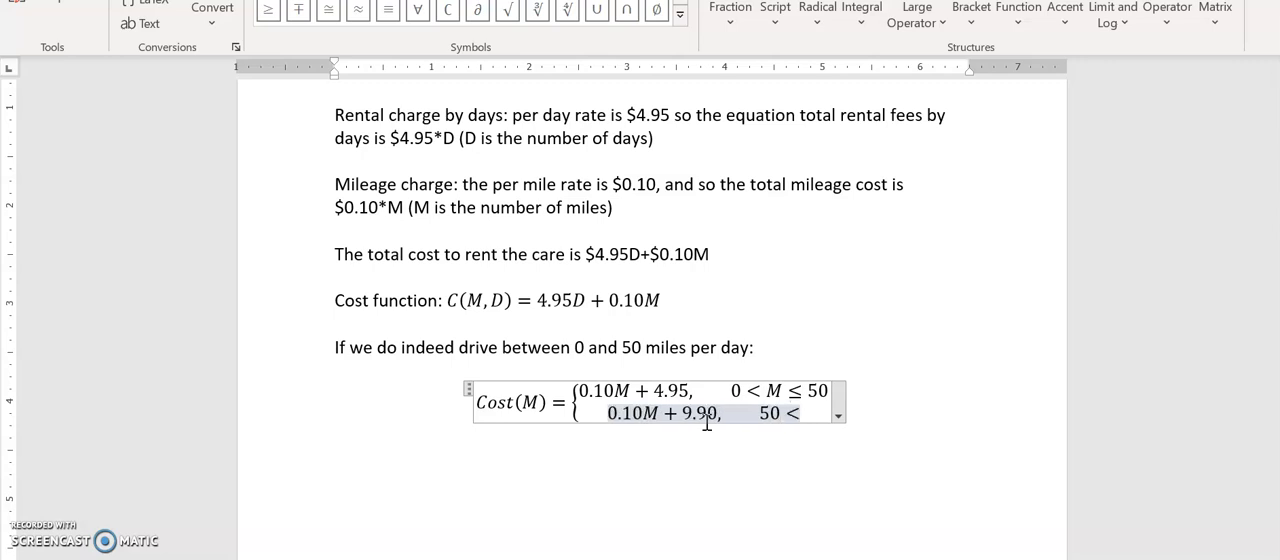
text(M<=)
text(100)
Add a third case, 0.01M + 14.85, with the condition 100 < M ≤ 150, and leave the equation
key(Return)
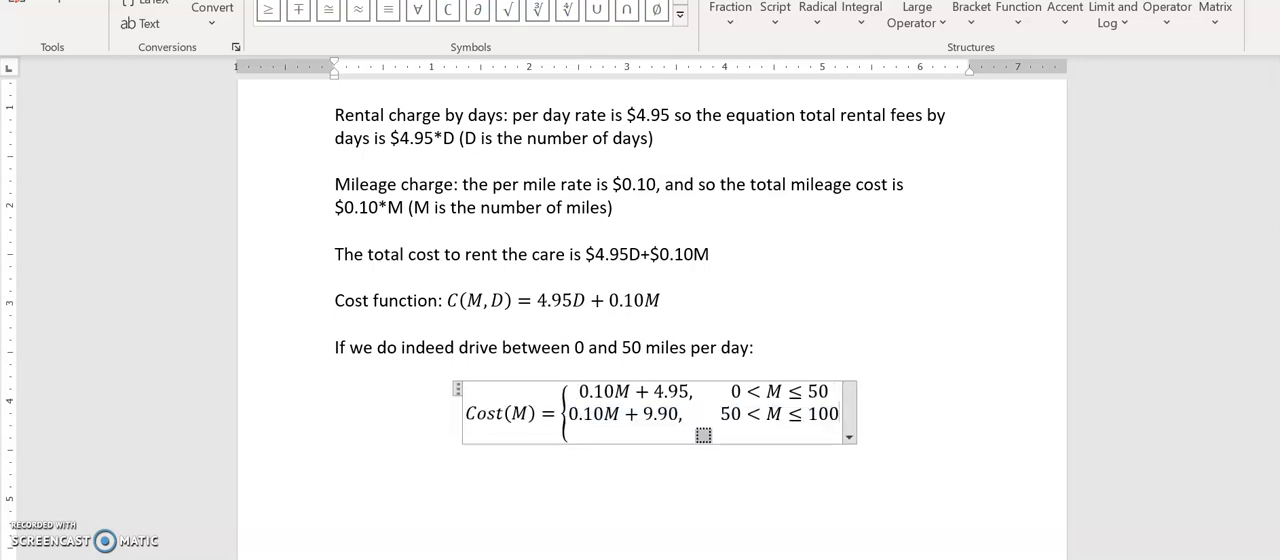
text(0.01M )
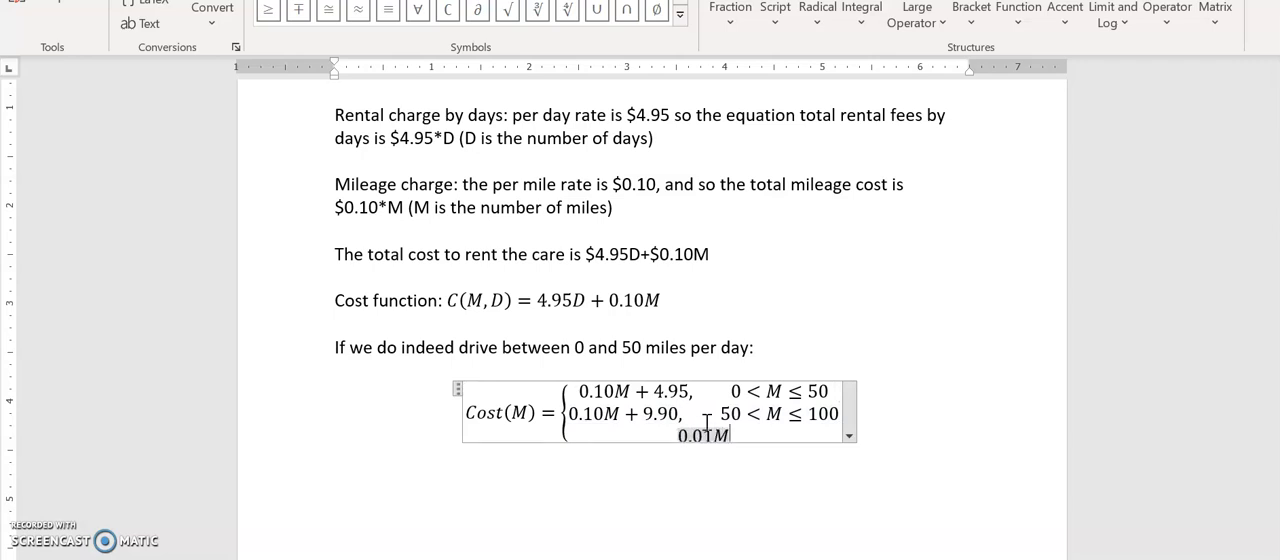
text(+)
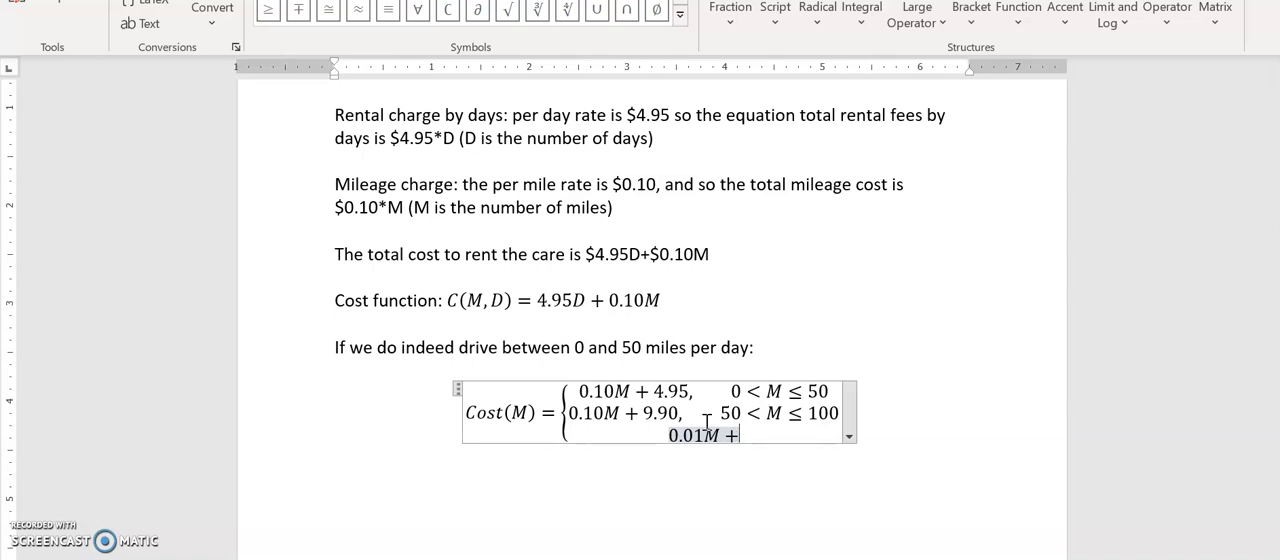
text(14.)
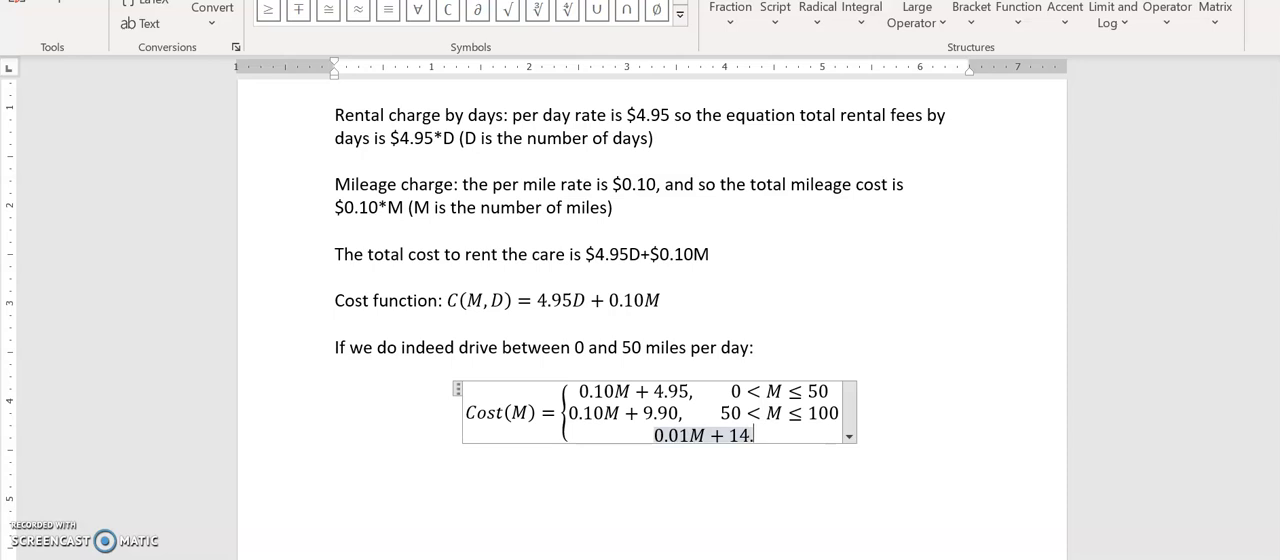
text(85,)
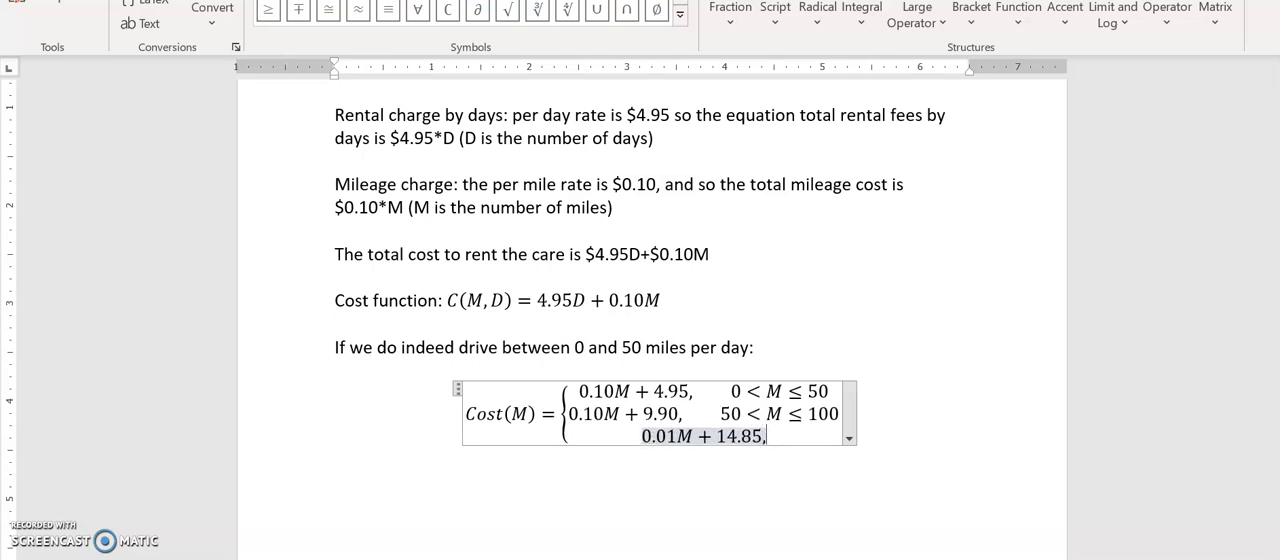
text(&100<)
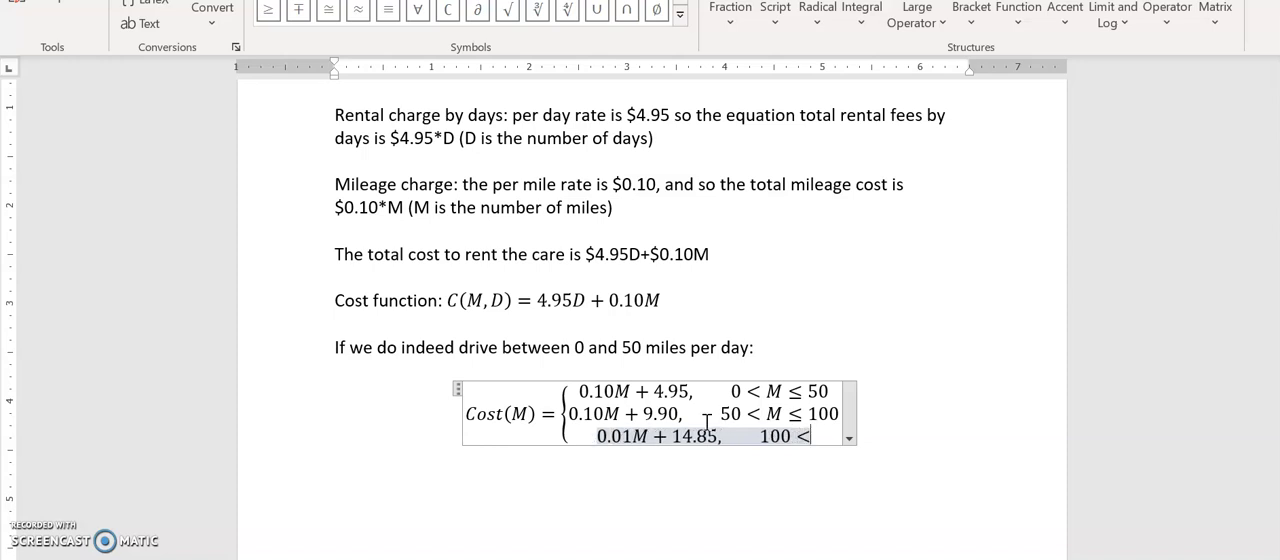
text(M)
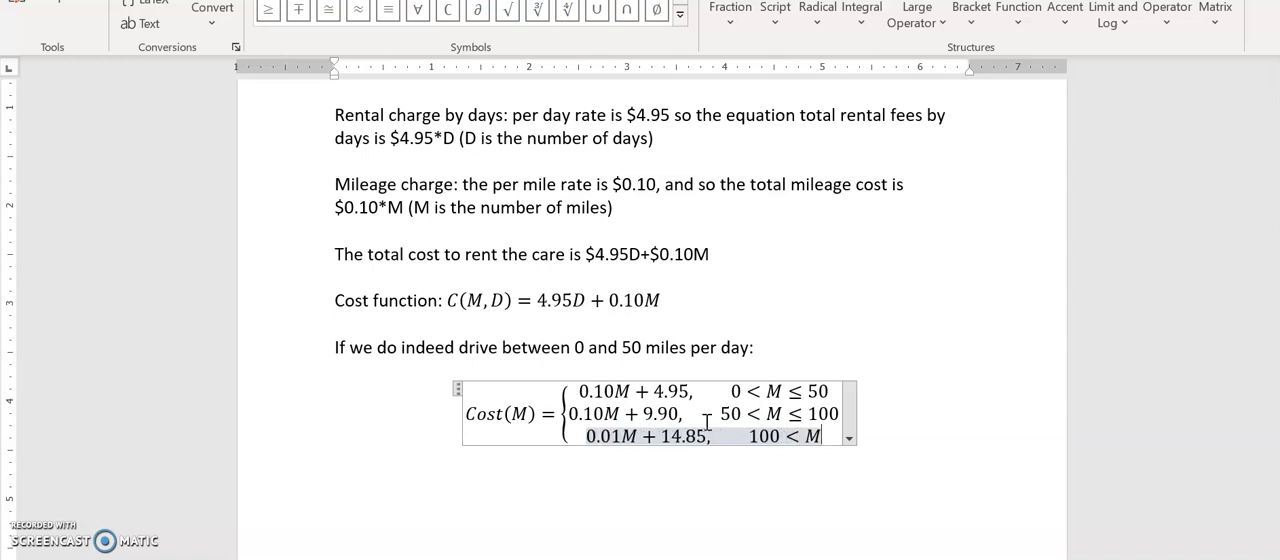
text(<=150)
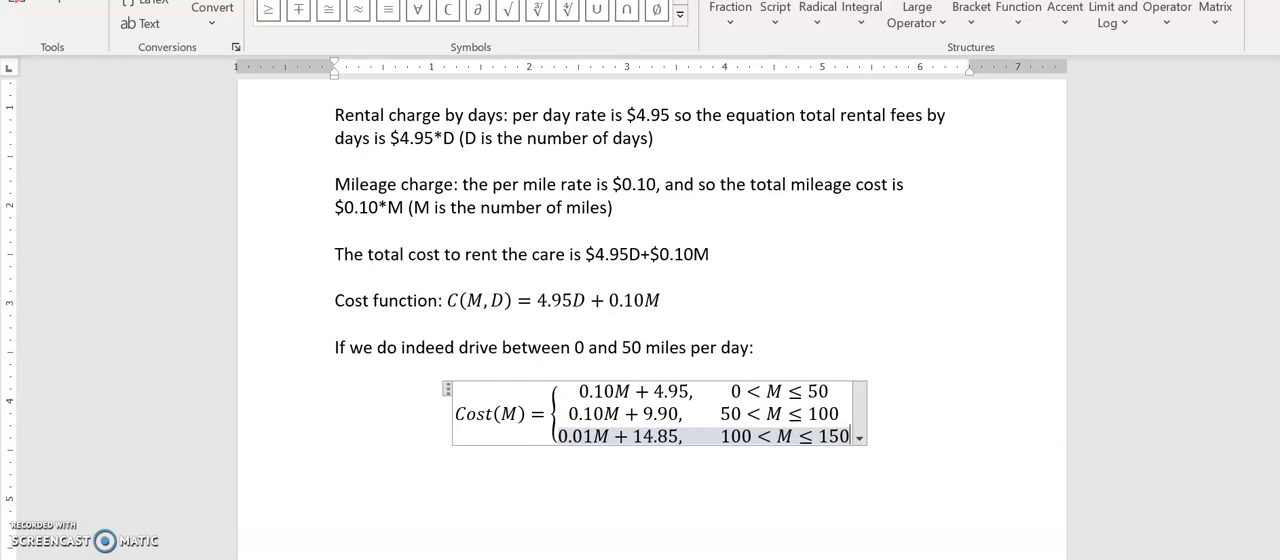
click(912, 425)
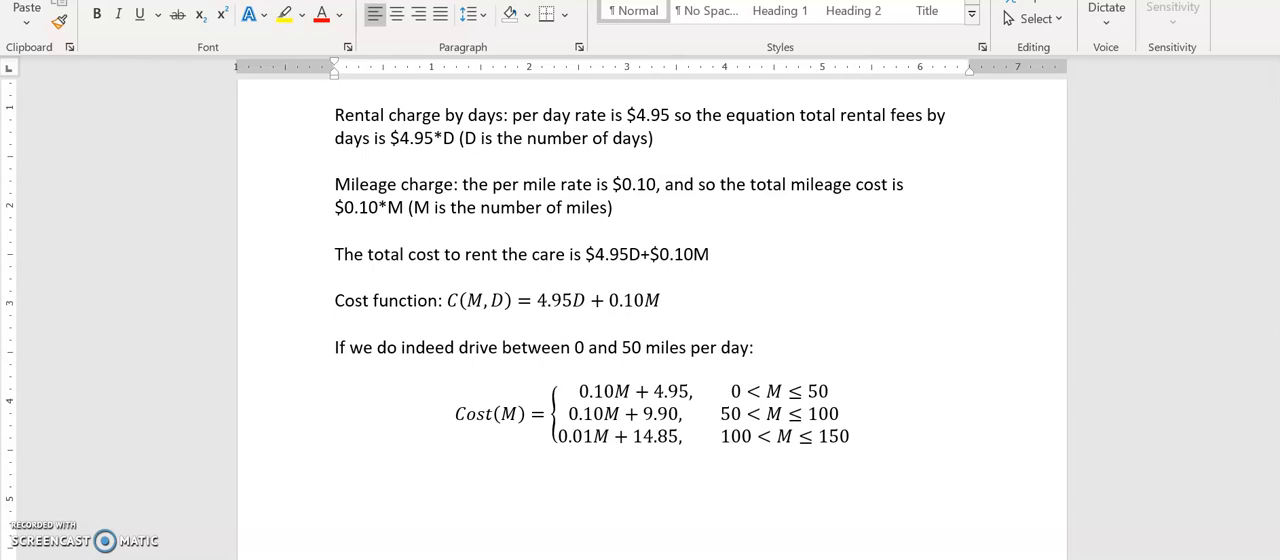
Write "Replace M with x" below the piecewise equation and start a new line
text(Cost)
key(BackSpace)
key(BackSpace)
key(BackSpace)
key(BackSpace)
text(replace M with x)
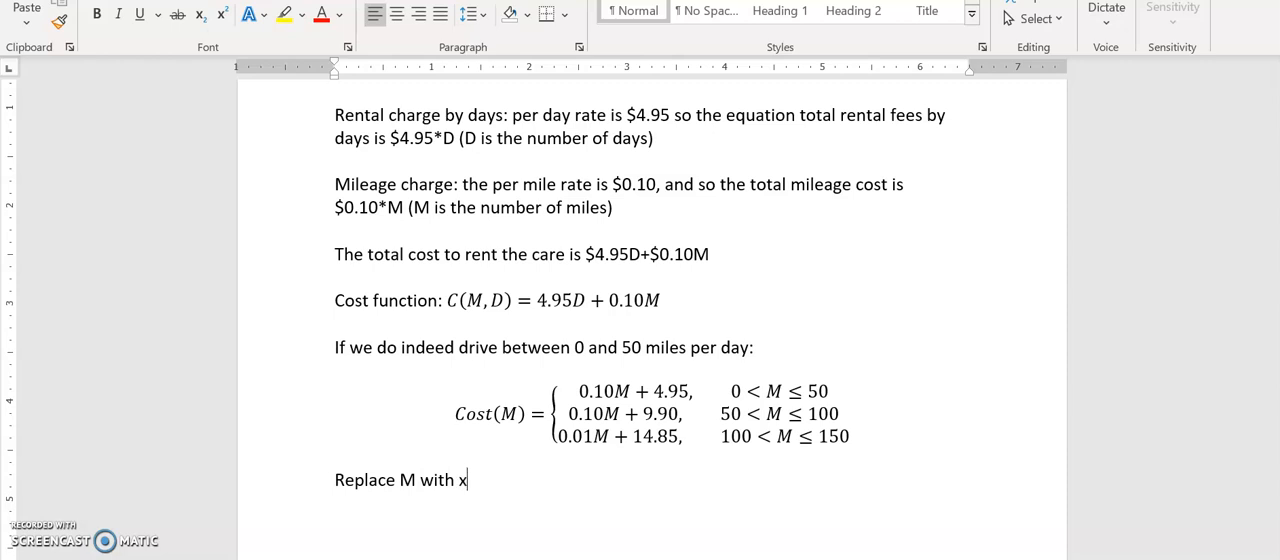
key(Return)
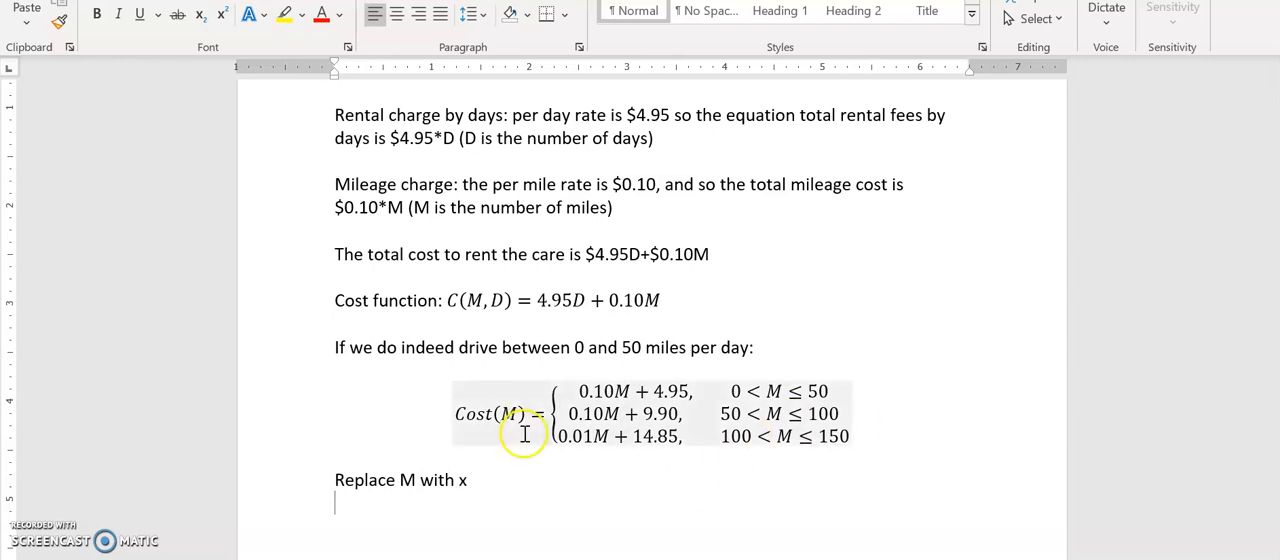
Copy the whole piecewise Cost(M) equation to the line below "Replace M with x"
click(457, 415)
drag(457, 415, 646, 414)
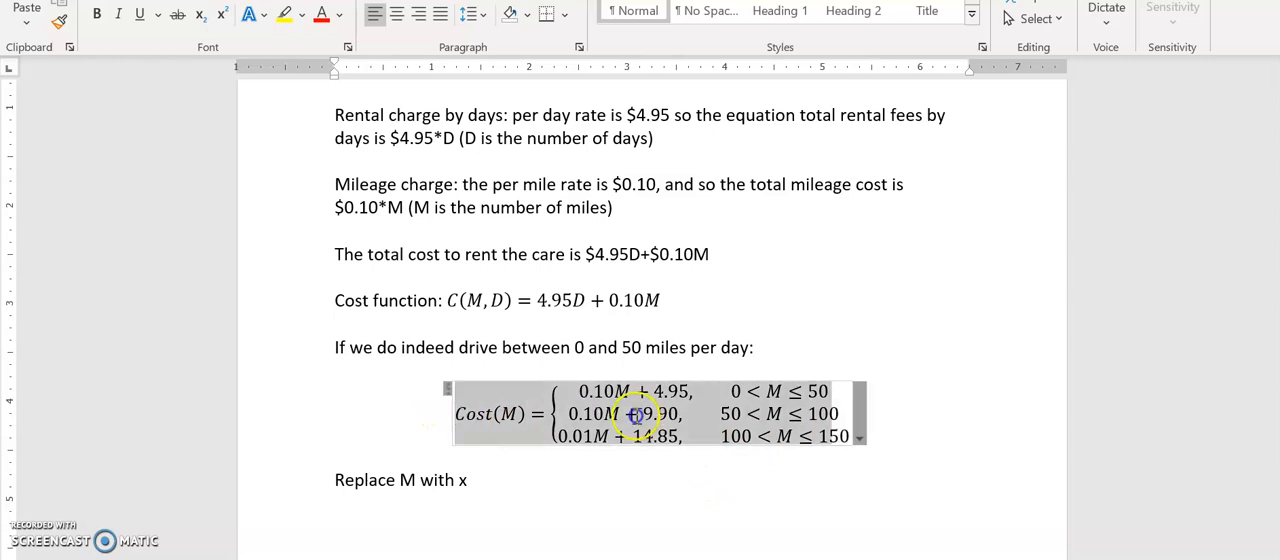
click(675, 507)
key(ctrl+v)
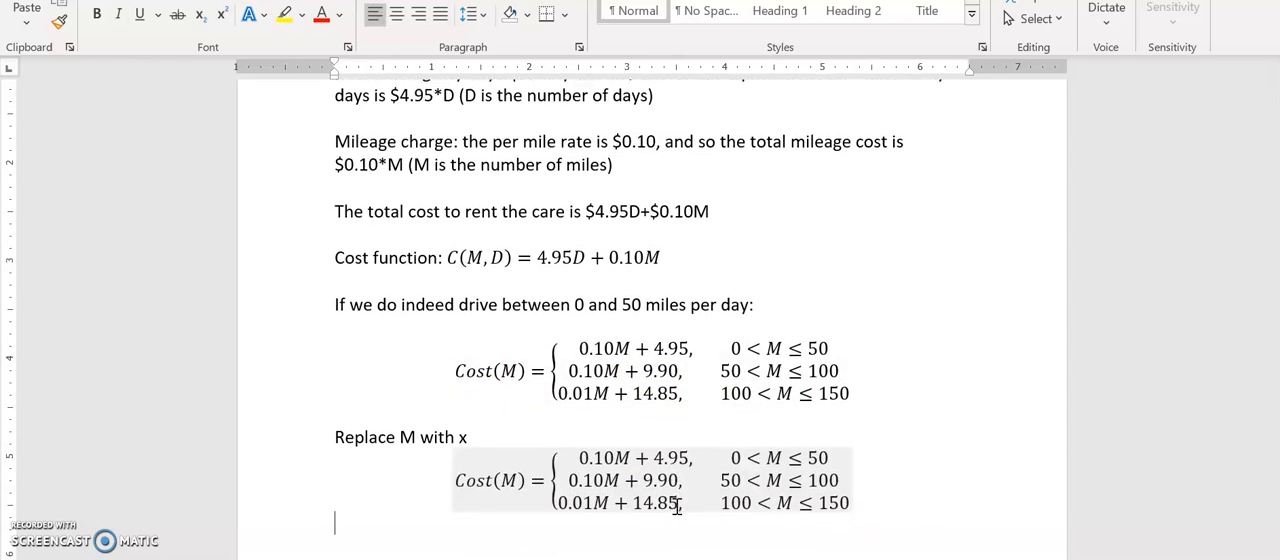
In the copied equation, replace M with x in the function name and in all three cost expressions
click(625, 457)
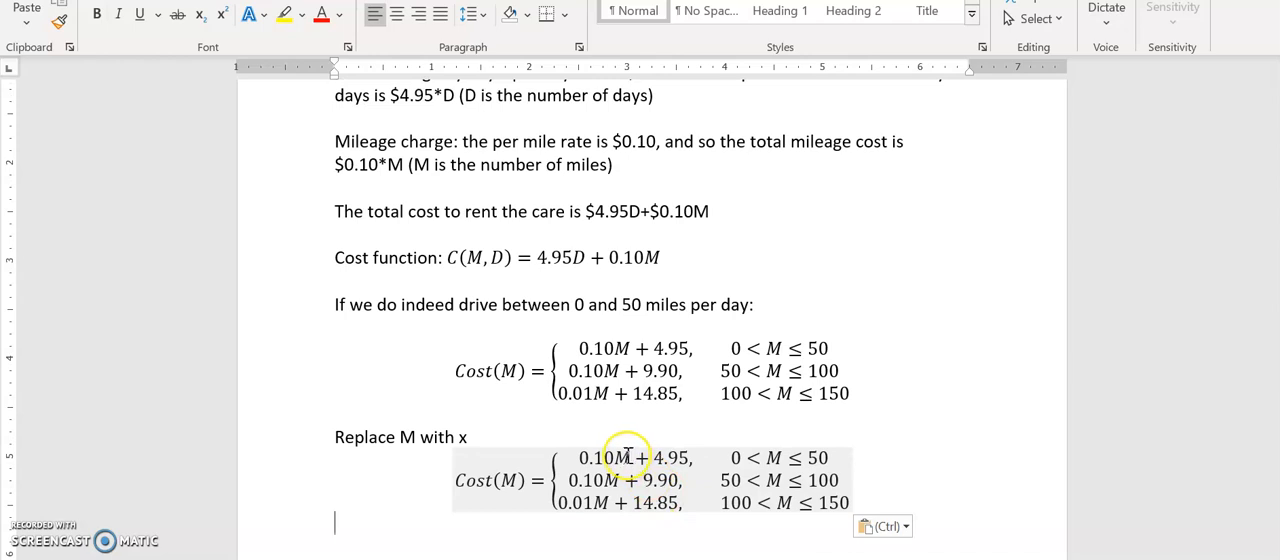
double_click(511, 480)
text(x)
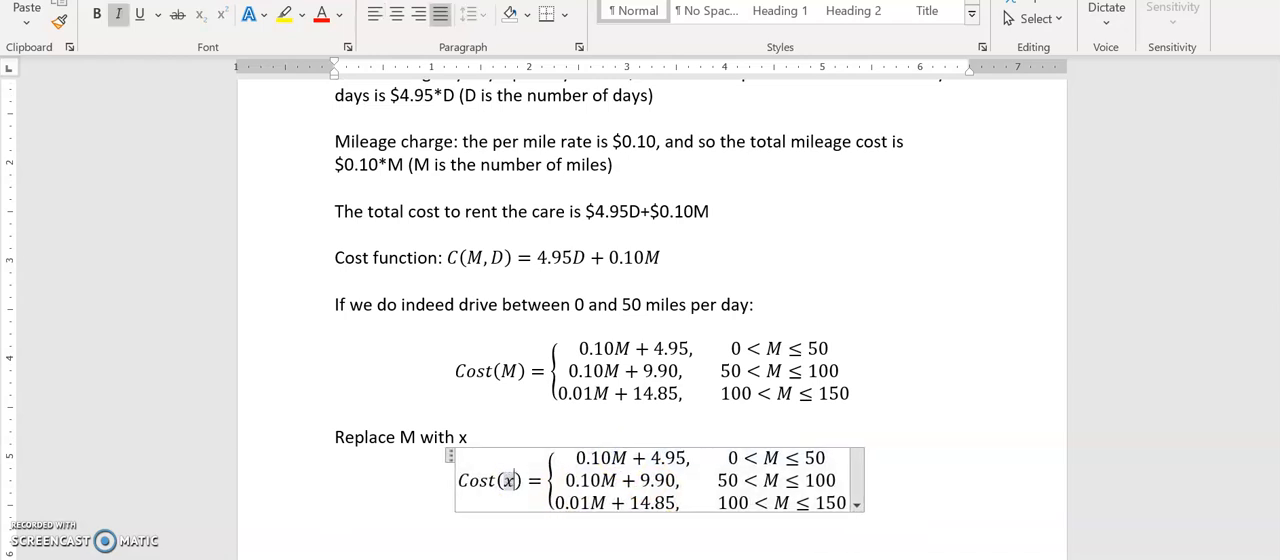
double_click(625, 457)
text(x)
double_click(613, 480)
text(x)
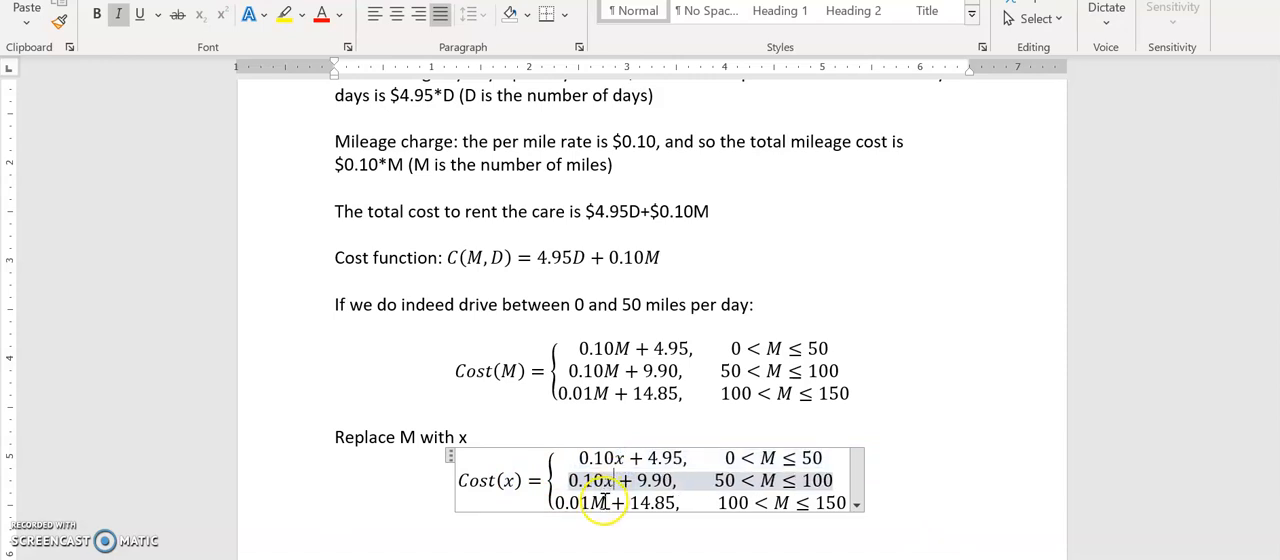
double_click(599, 503)
text(x)
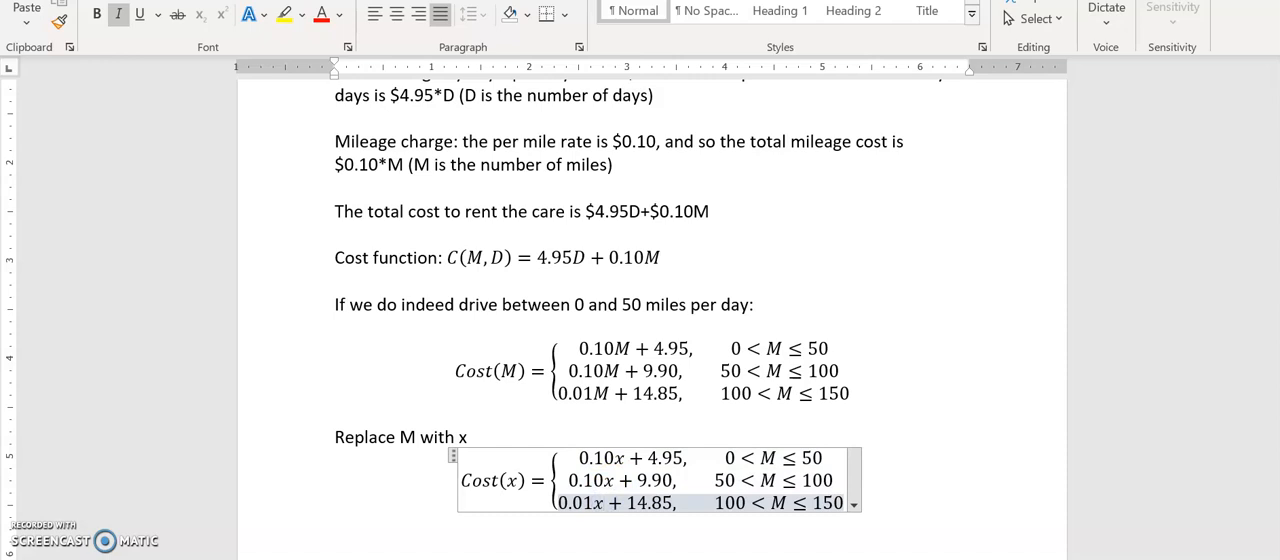
Replace M with x in the three interval conditions of the copied equation and leave the equation
double_click(772, 457)
text(x)
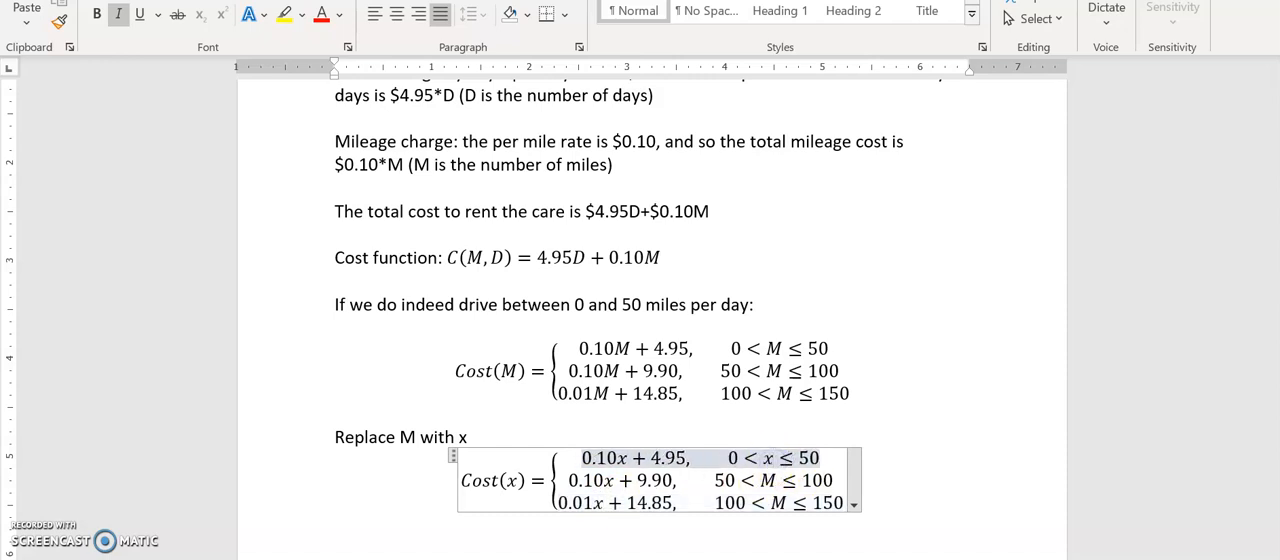
double_click(771, 480)
text(x)
double_click(779, 502)
text(x)
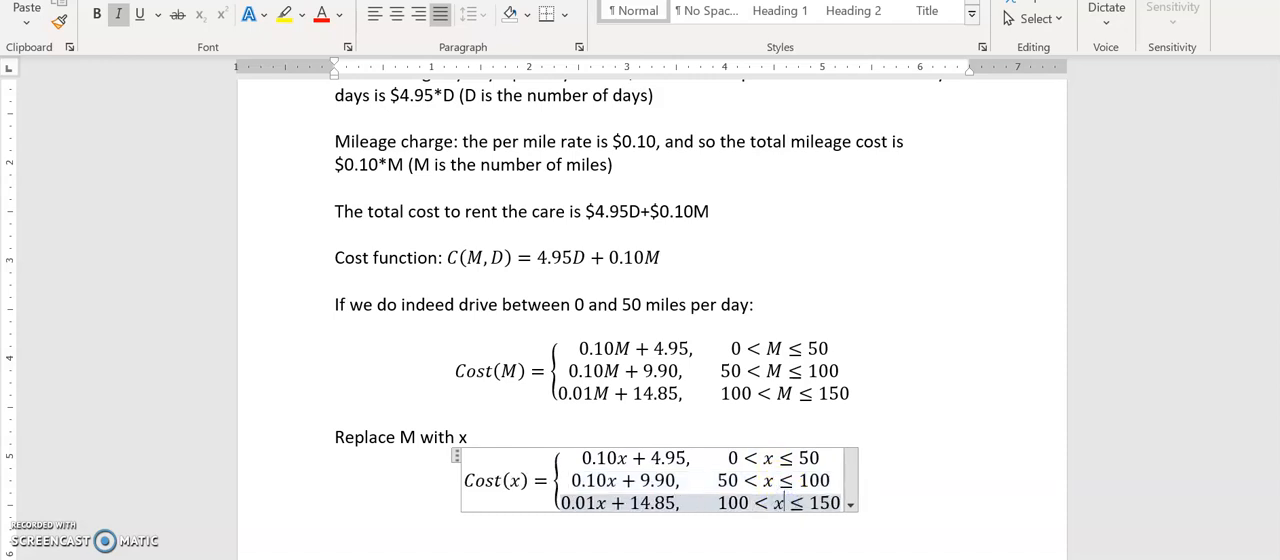
key(Down)
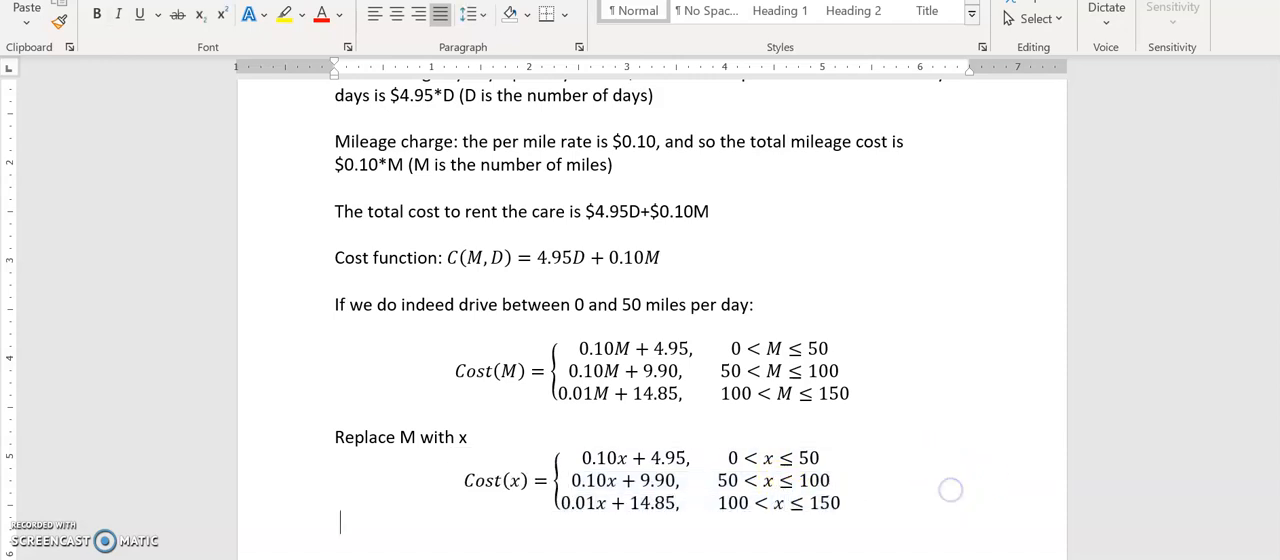
Write "Graphfree.com" on the line below the Cost(x) equation and start a new line
text(Graphfree.com)
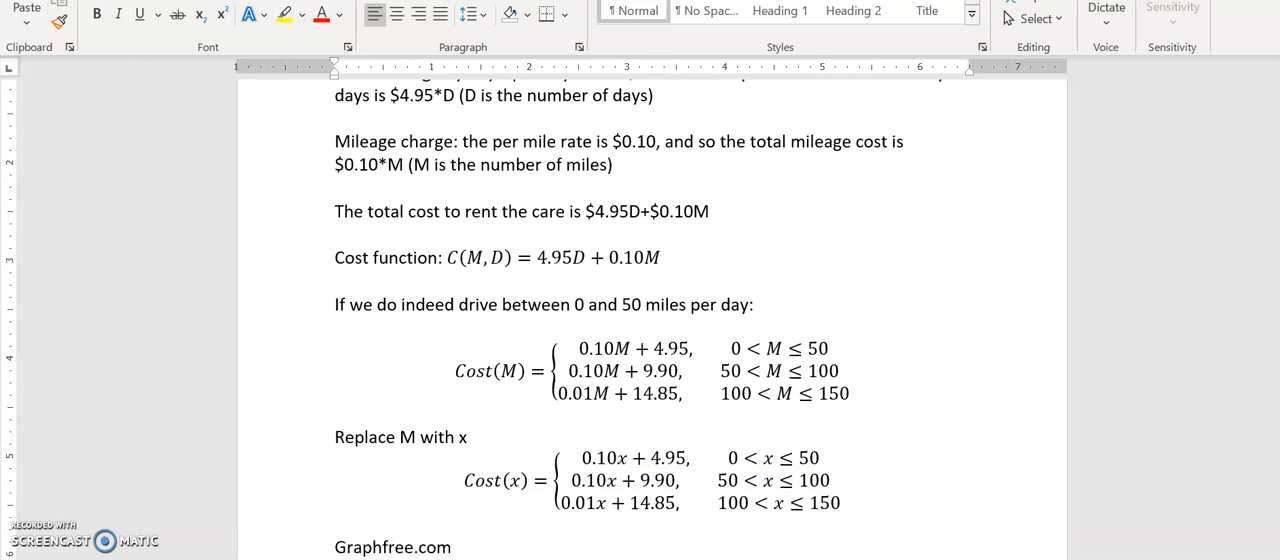
key(Return)
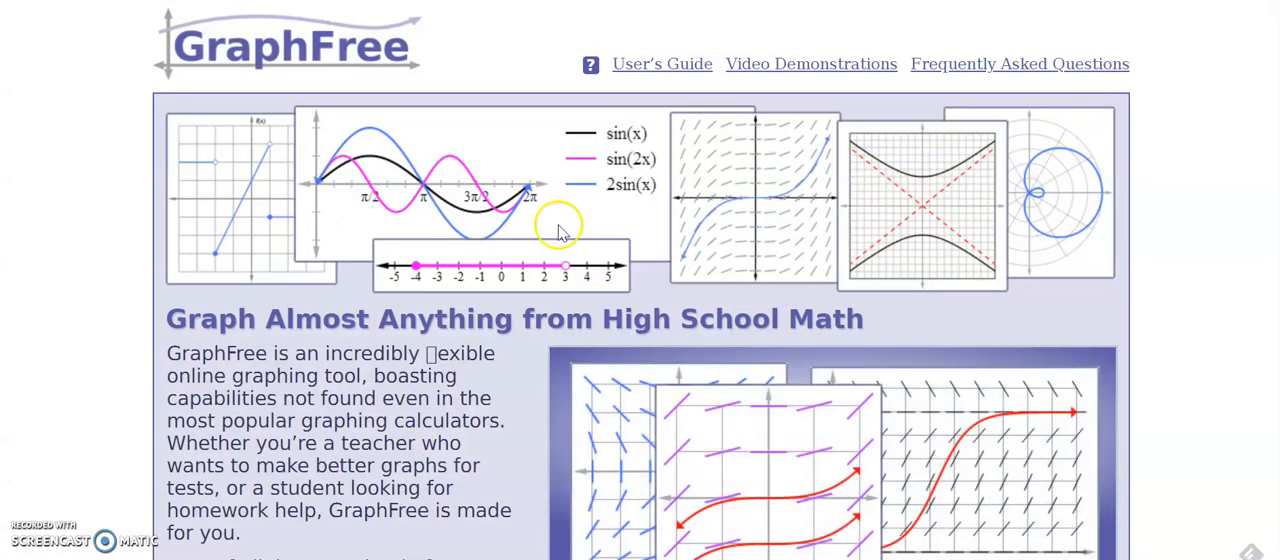
Switch to the GraphFree website, open its graphing tool and set the plot type of Plot 1 to Piecewise
scroll(640, 280, down, 3)
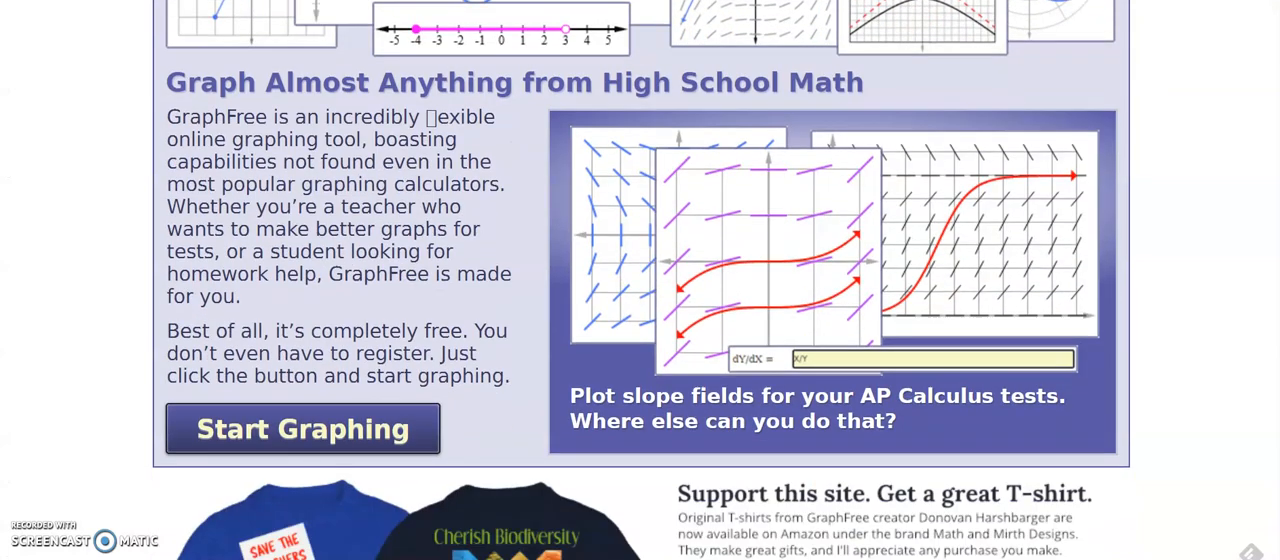
click(316, 400)
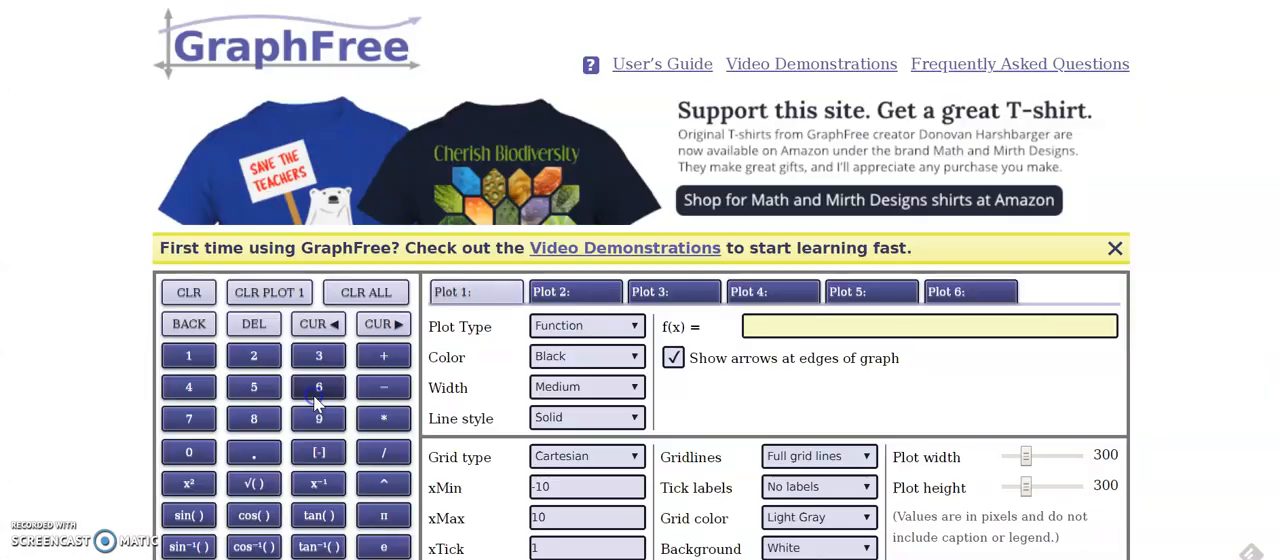
click(636, 331)
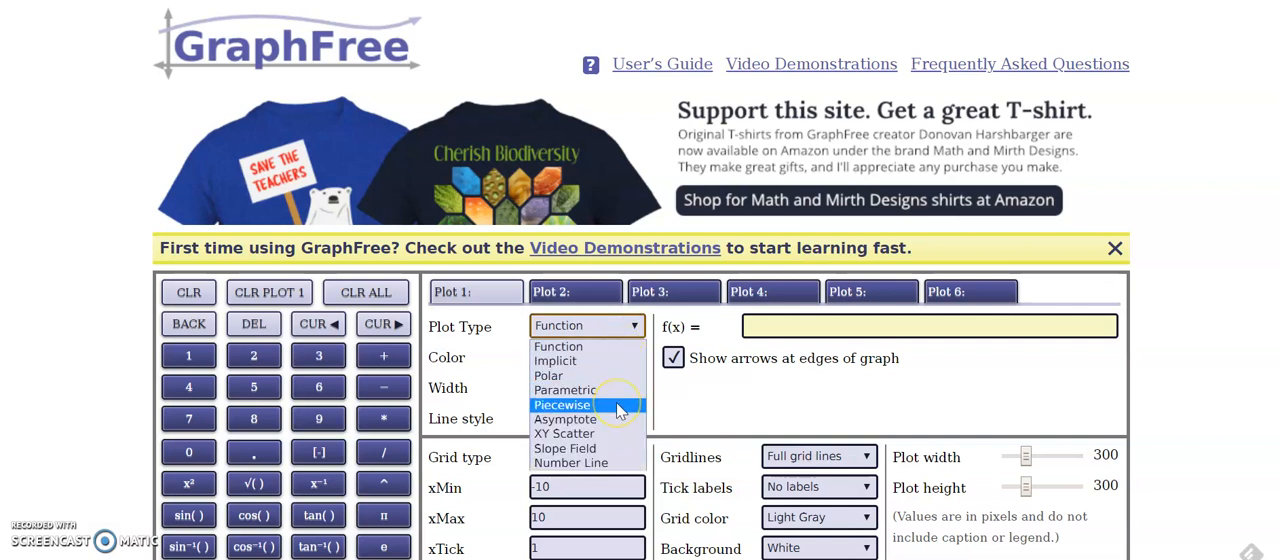
click(618, 406)
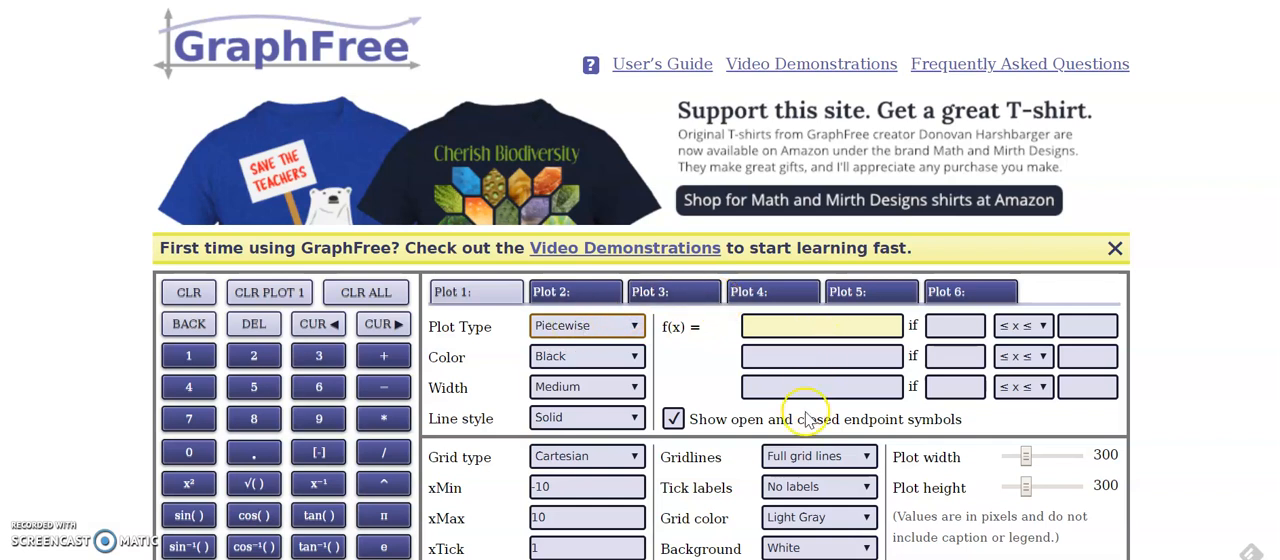
Define the first piece of Plot 1 as 0.1x+4.95 with the condition 0 < x ≤ 50
click(819, 331)
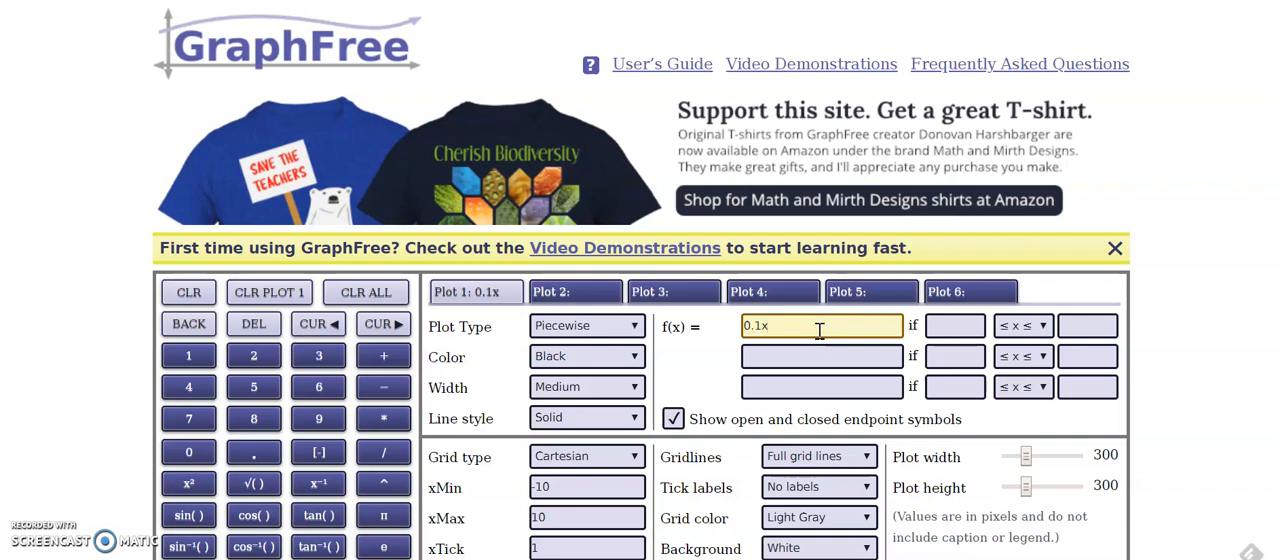
text(0.1x+495.95)
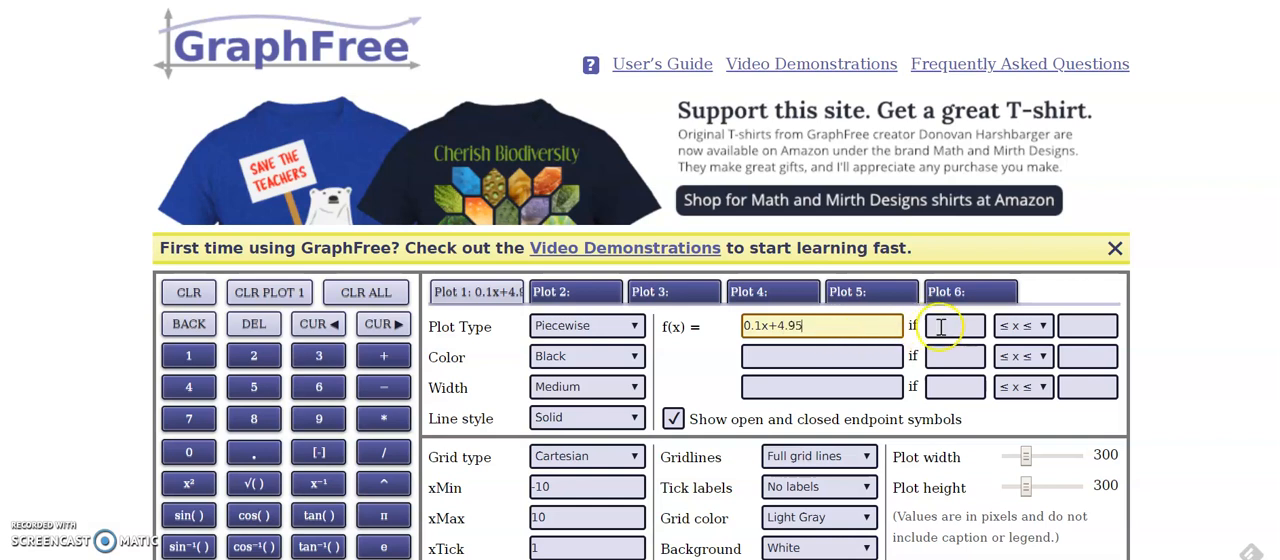
click(941, 327)
text(0)
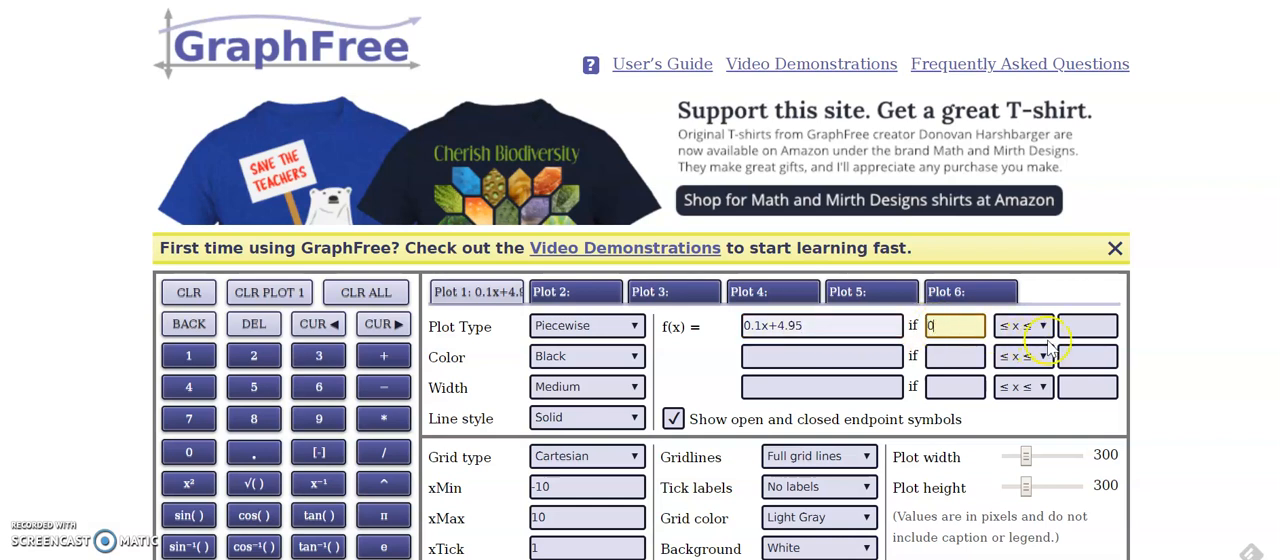
click(1078, 327)
text(50)
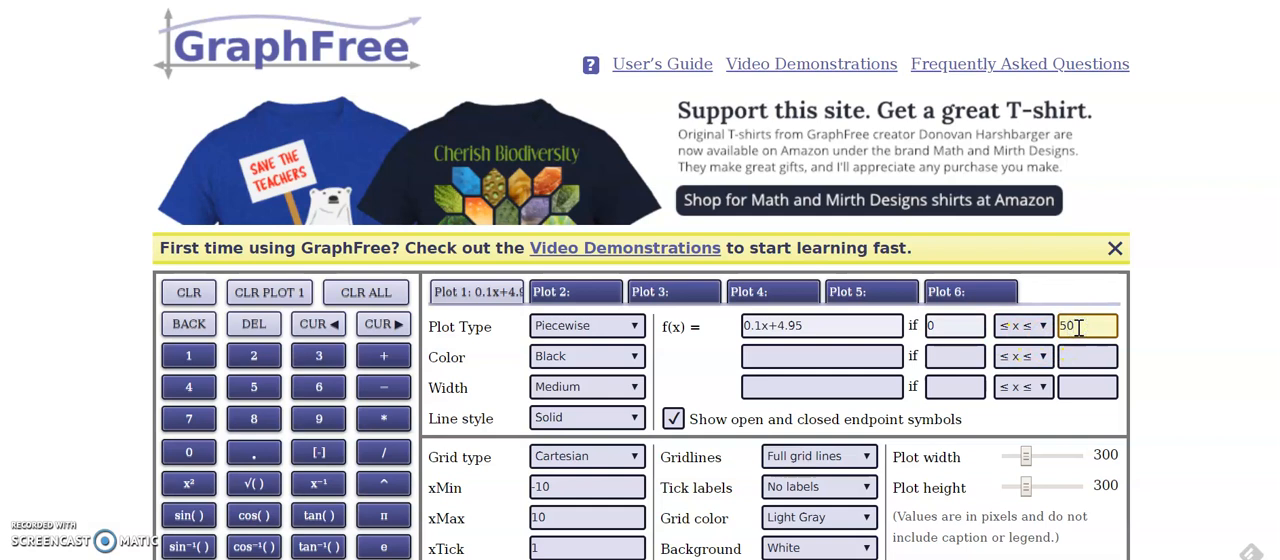
click(1024, 329)
click(1042, 327)
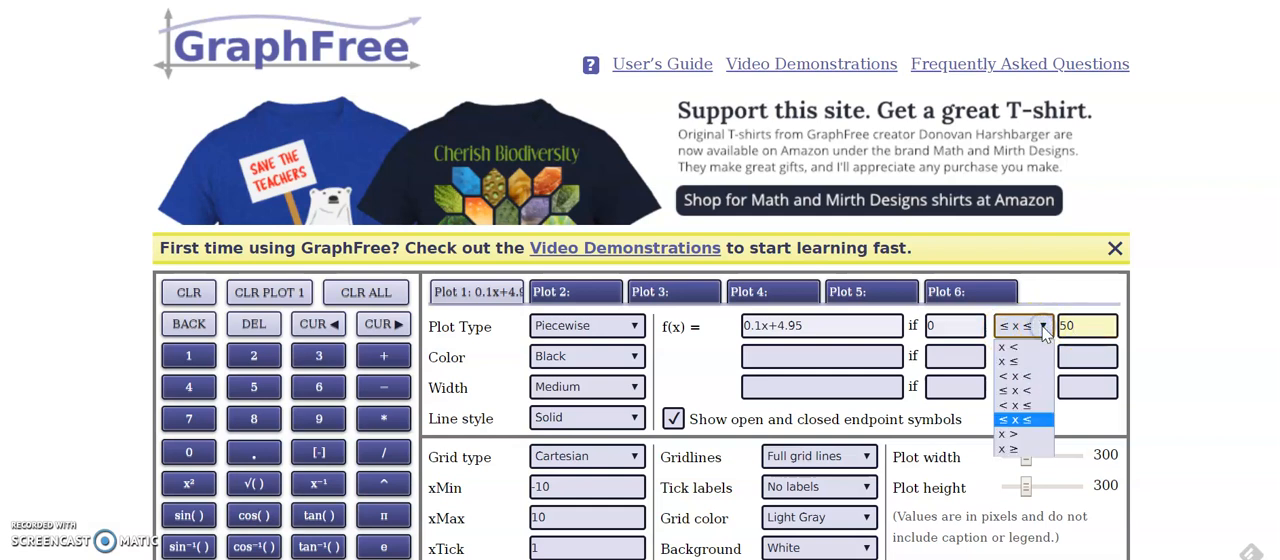
click(1015, 406)
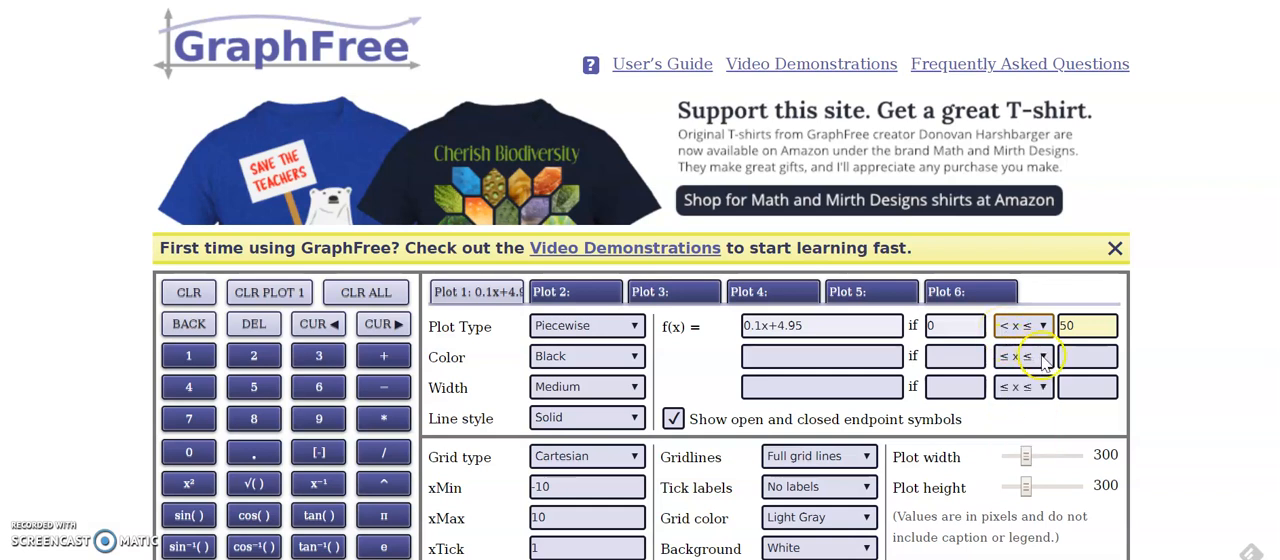
Set the inequality form of the second and third pieces to < x ≤
click(1040, 358)
click(1022, 438)
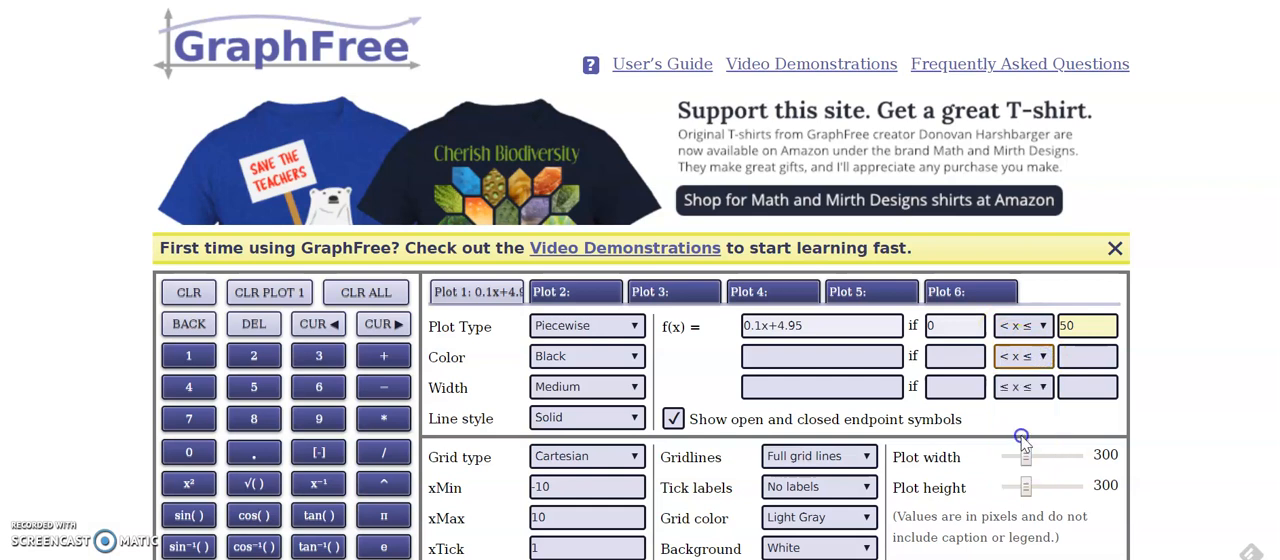
click(1022, 387)
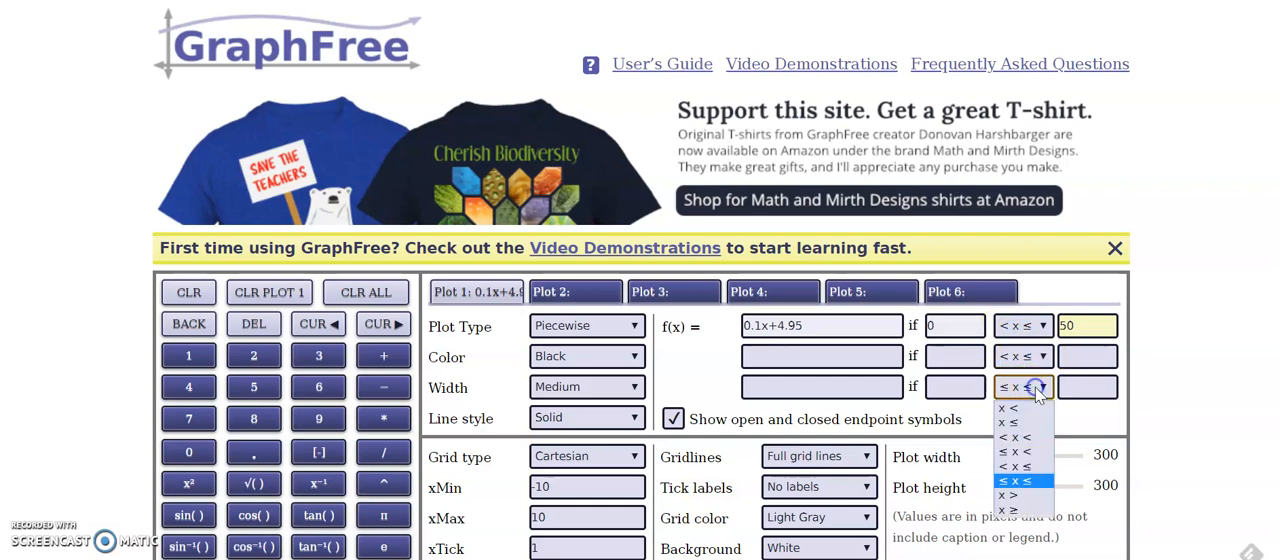
click(1028, 466)
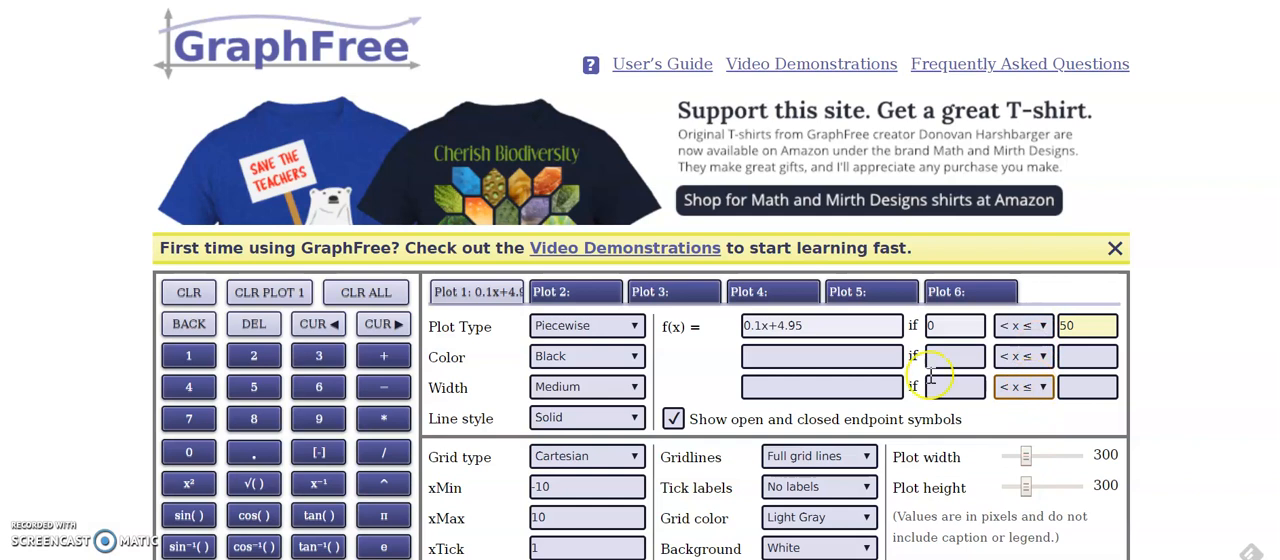
Define the second piece as 0.1x+9.90 with interval bounds 50 and 100
click(820, 356)
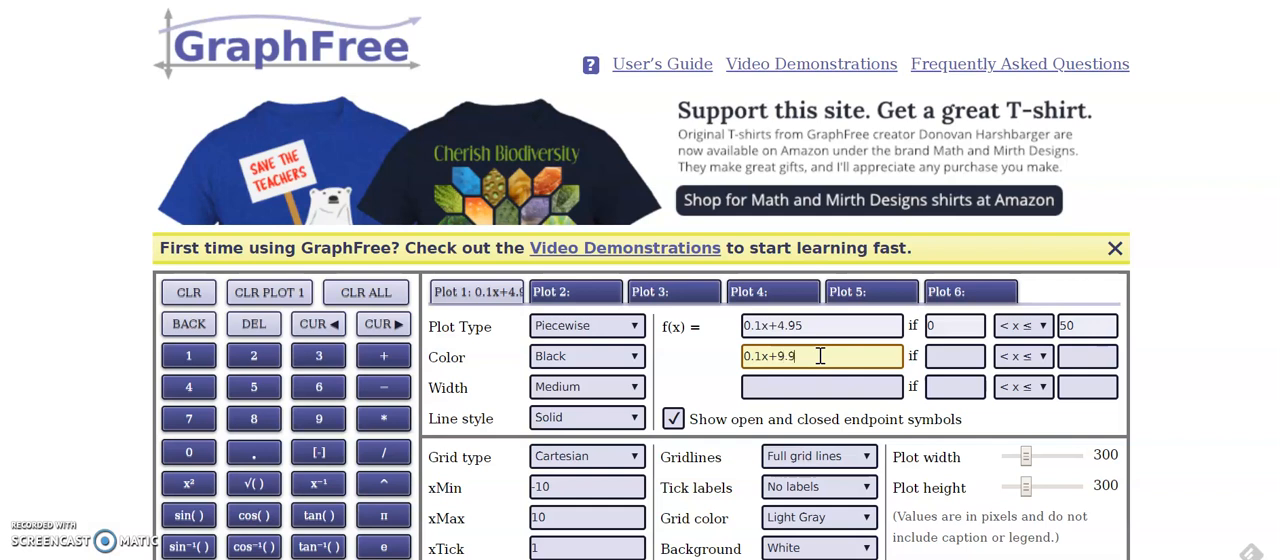
click(932, 356)
text(50)
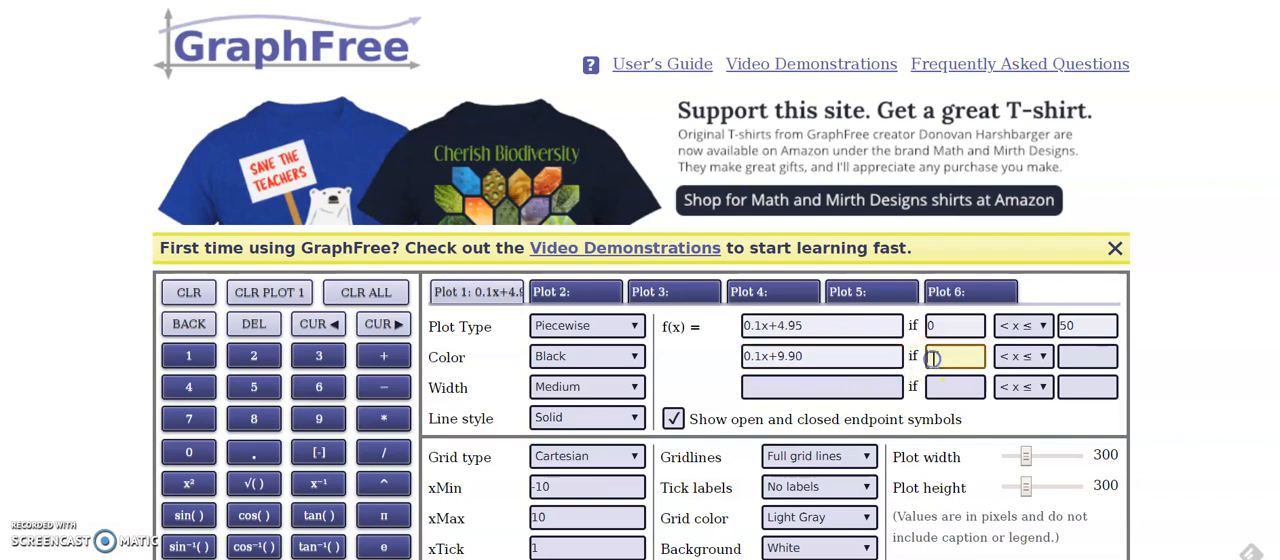
click(1086, 356)
text(100)
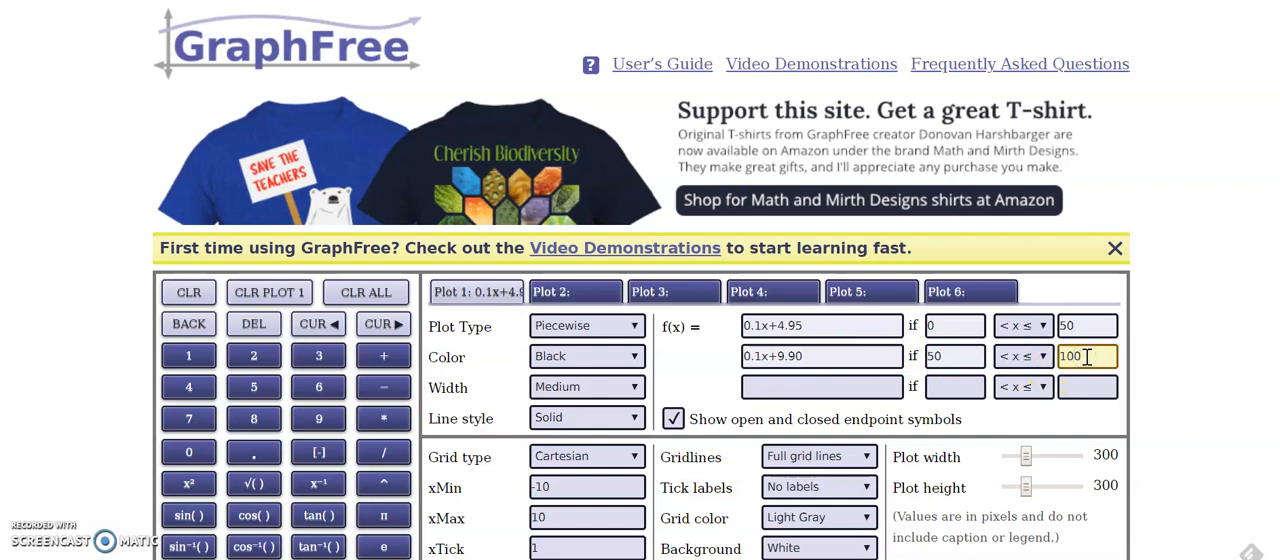
Define the third piece as 0.1x+14.95 with interval bounds 100 and 150
click(851, 387)
text(0.1x+14.95)
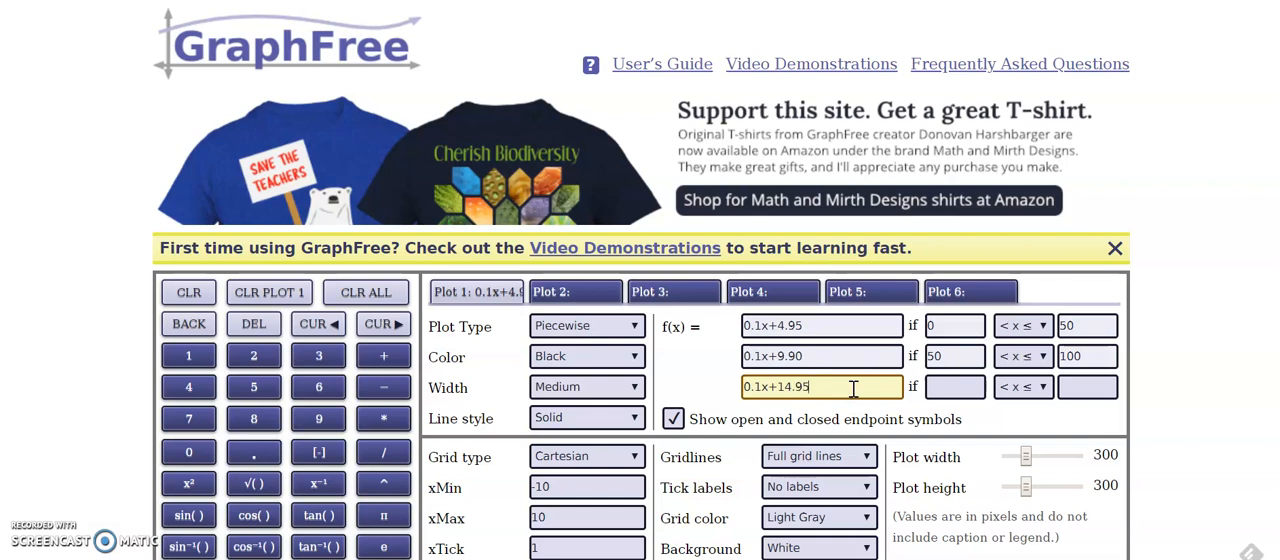
click(940, 389)
text(100)
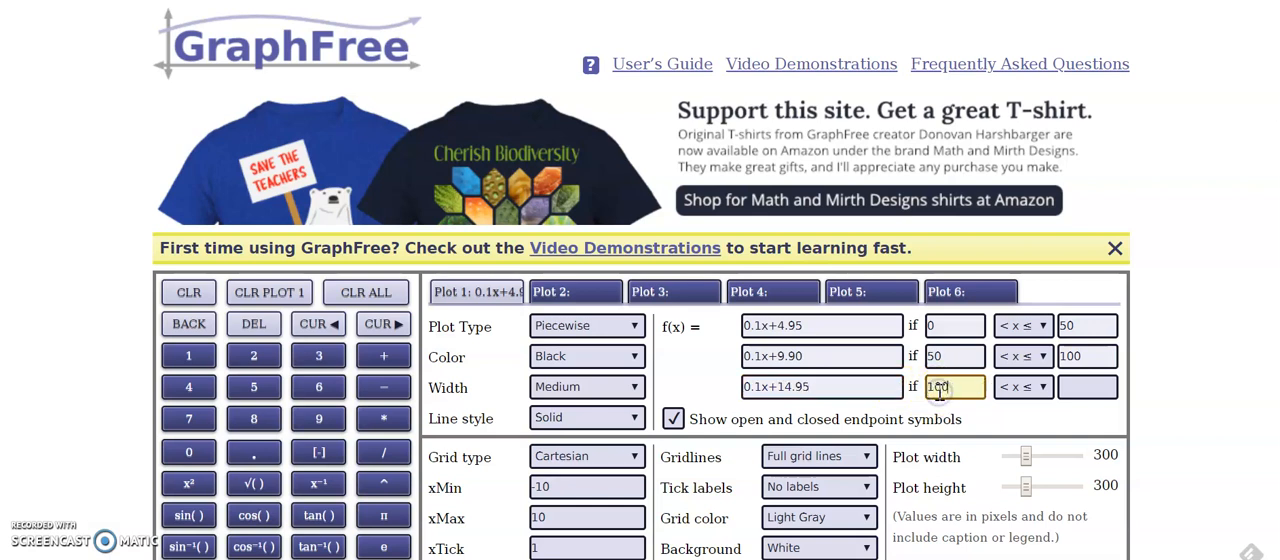
click(1088, 384)
text(150)
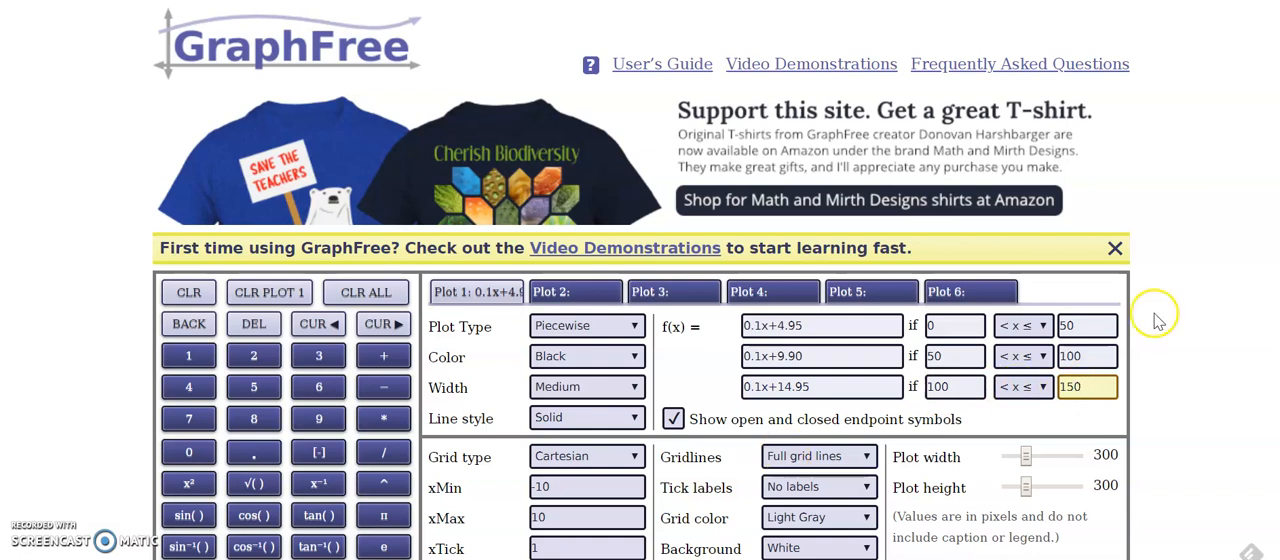
Set the graph's x-axis range from 0 to 150 with a tick spacing of 15
scroll(640, 350, down, 3)
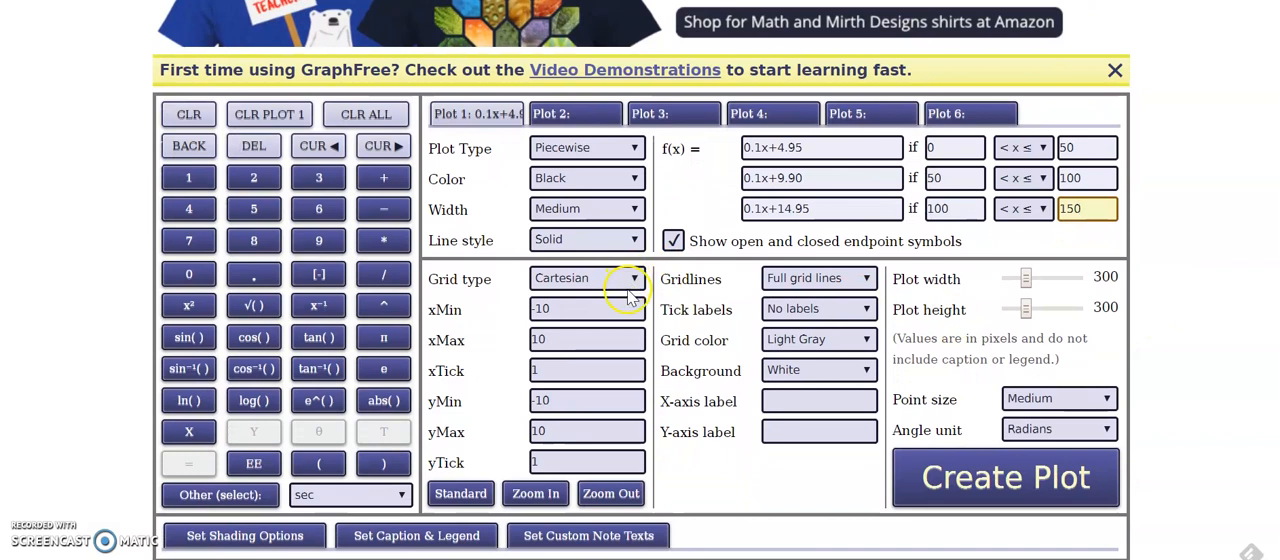
click(625, 313)
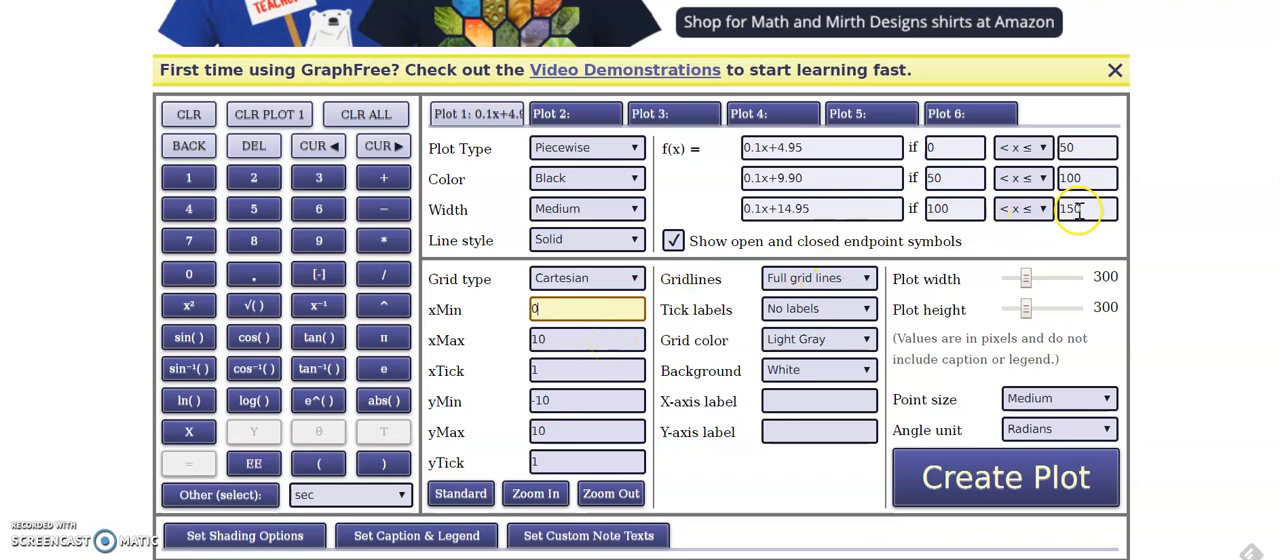
double_click(590, 345)
text(150)
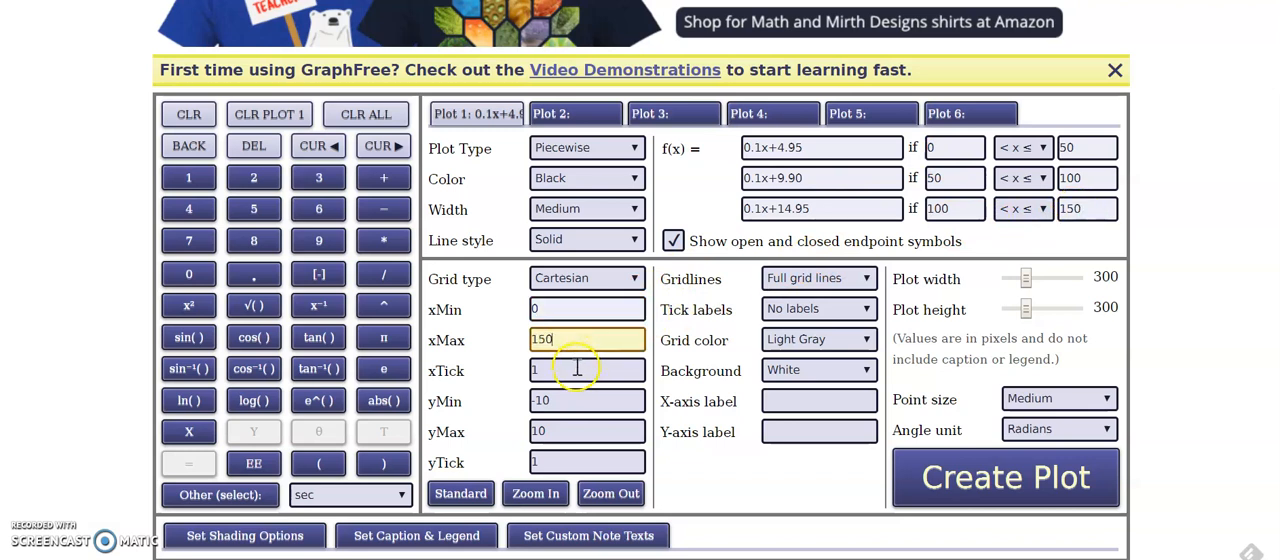
click(574, 368)
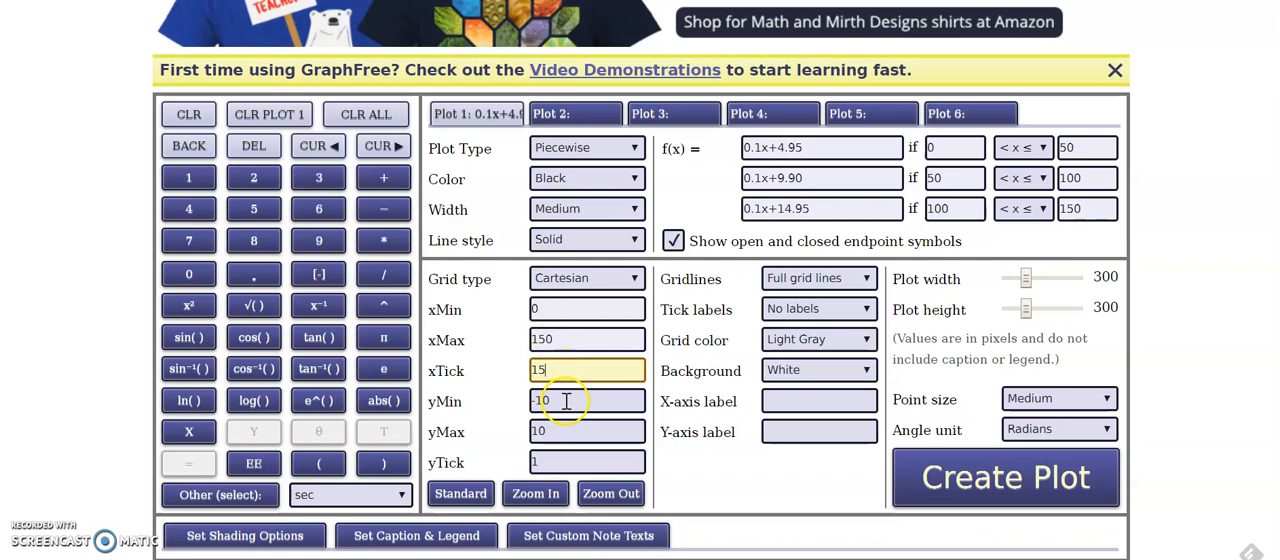
Set the graph's y-axis range from 0 to 30 with a tick spacing of 5
click(566, 400)
key(BackSpace)
key(BackSpace)
key(BackSpace)
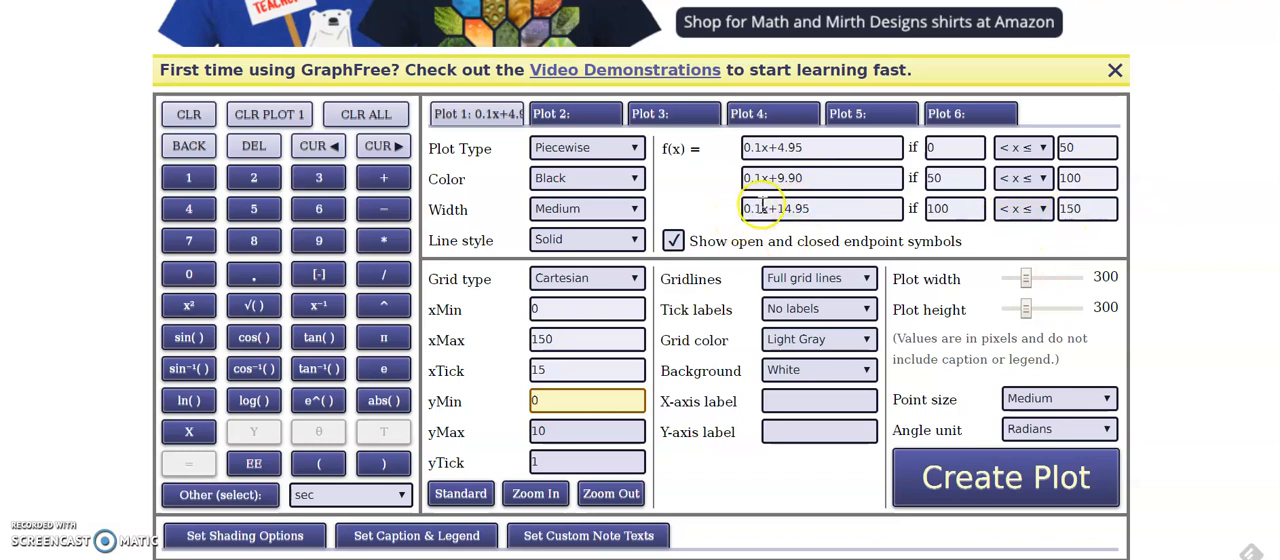
click(584, 432)
key(BackSpace)
key(BackSpace)
text(30)
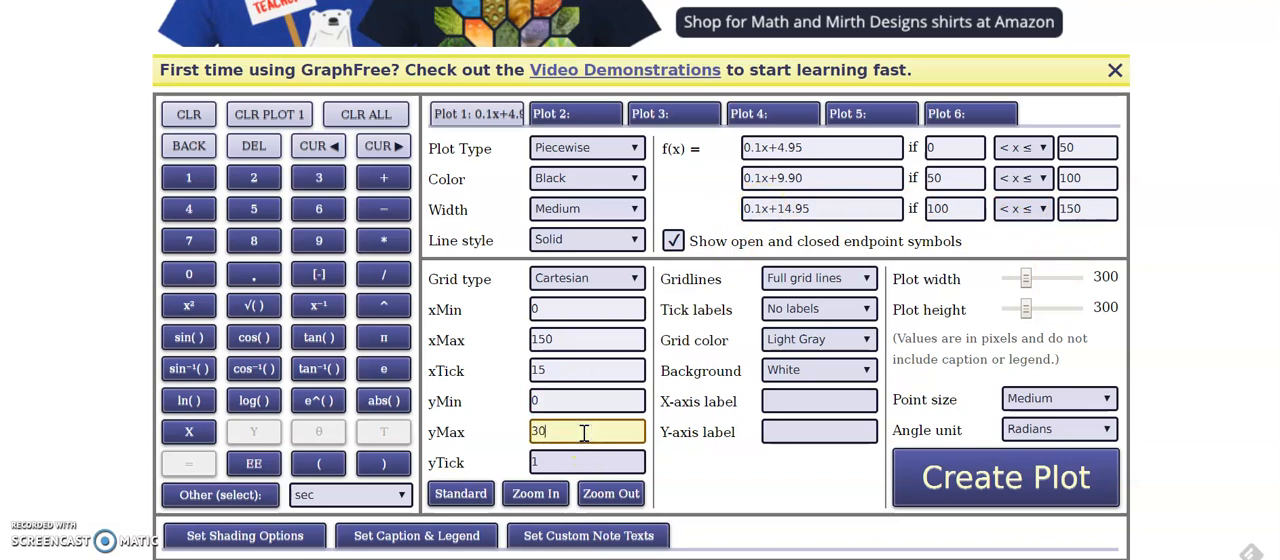
click(572, 461)
key(BackSpace)
text(5)
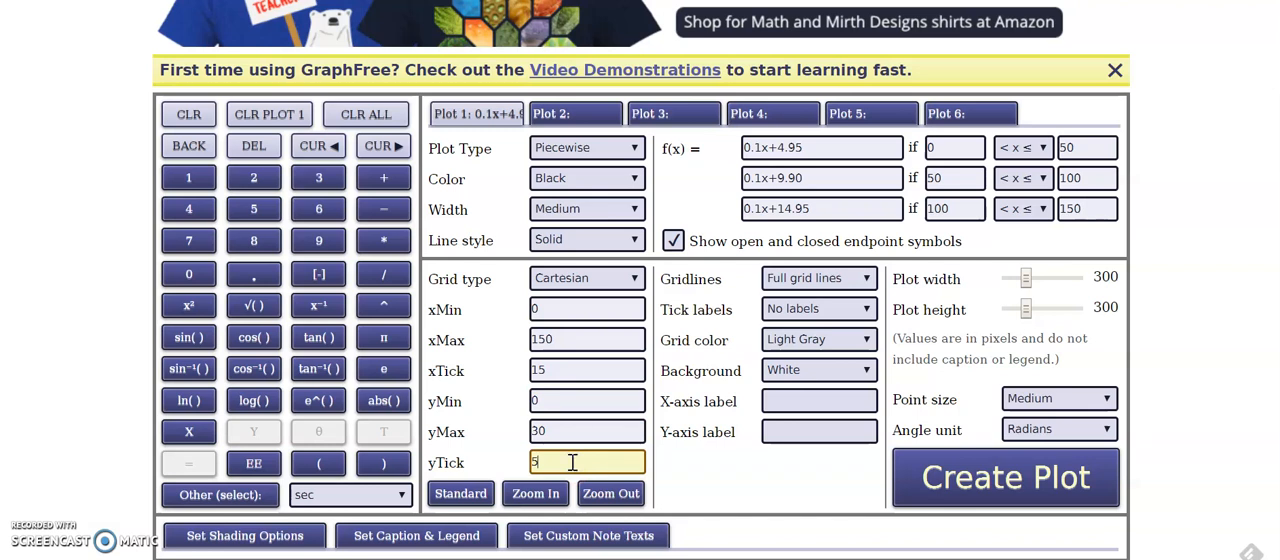
Set tick labels to every other line and label the x-axis Mileage and the y-axis Rental Cost
click(857, 313)
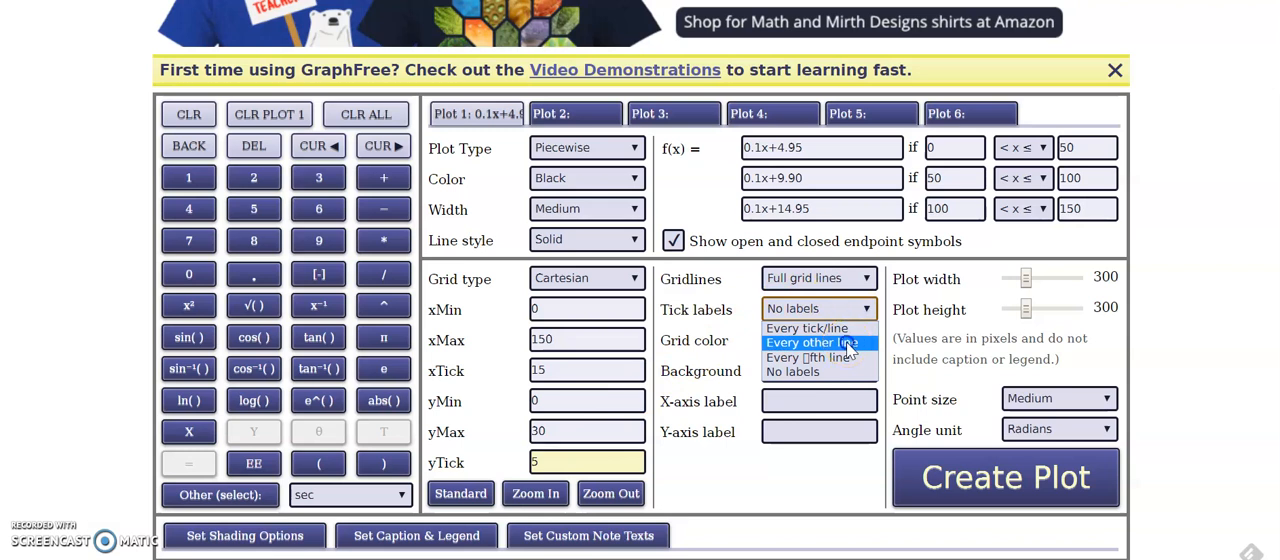
click(849, 343)
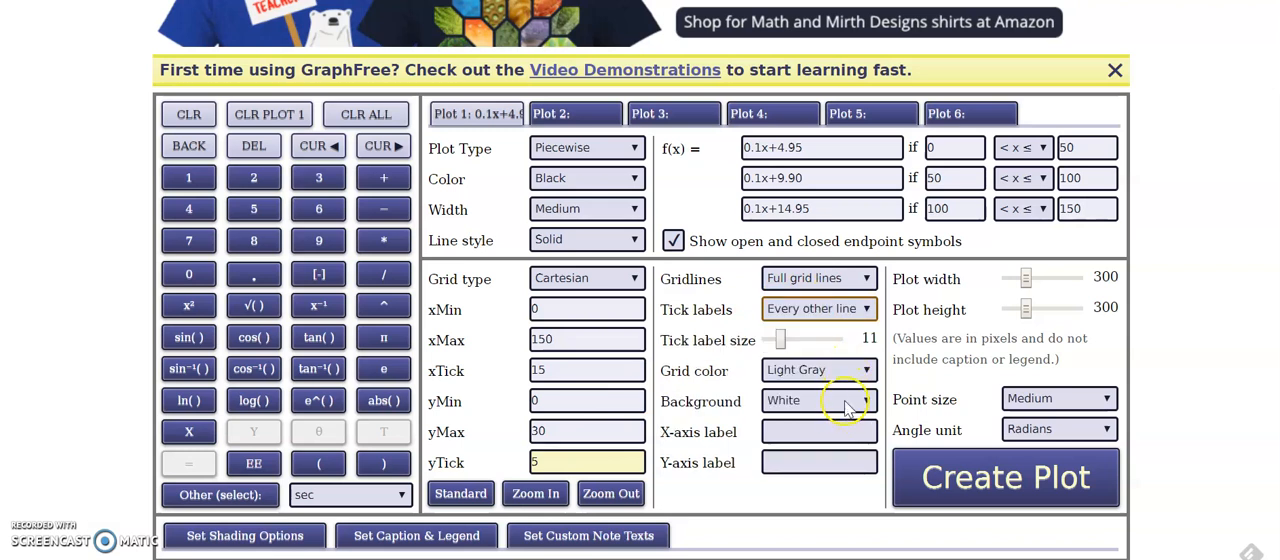
click(843, 432)
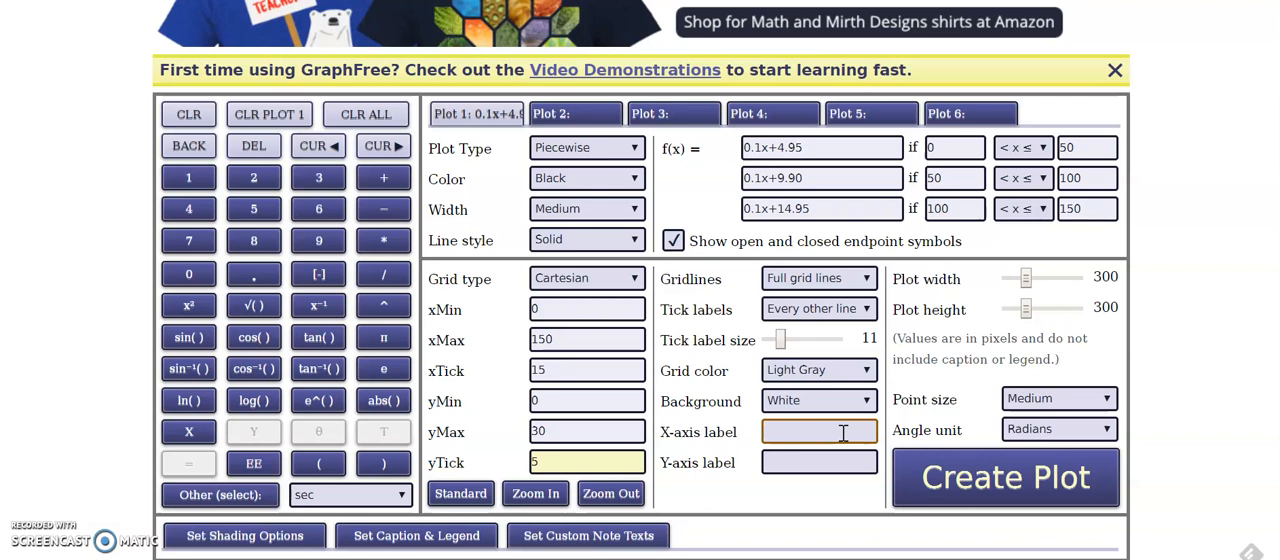
text(Mileage)
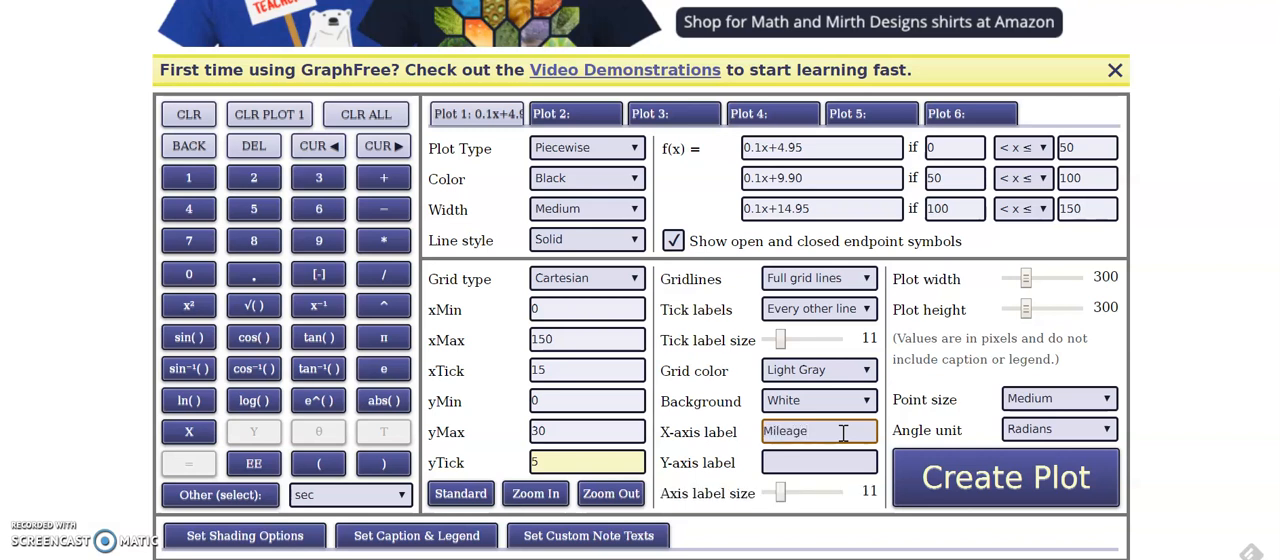
click(835, 465)
text(Rental Cost)
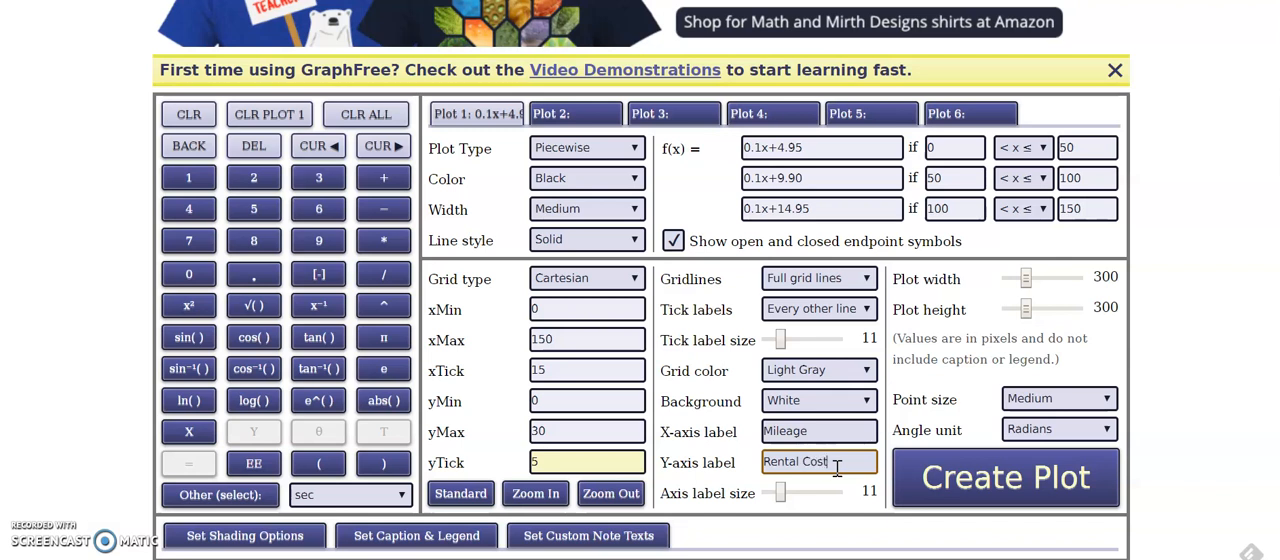
Create the plot of the piecewise function and look over the generated graph
click(1013, 488)
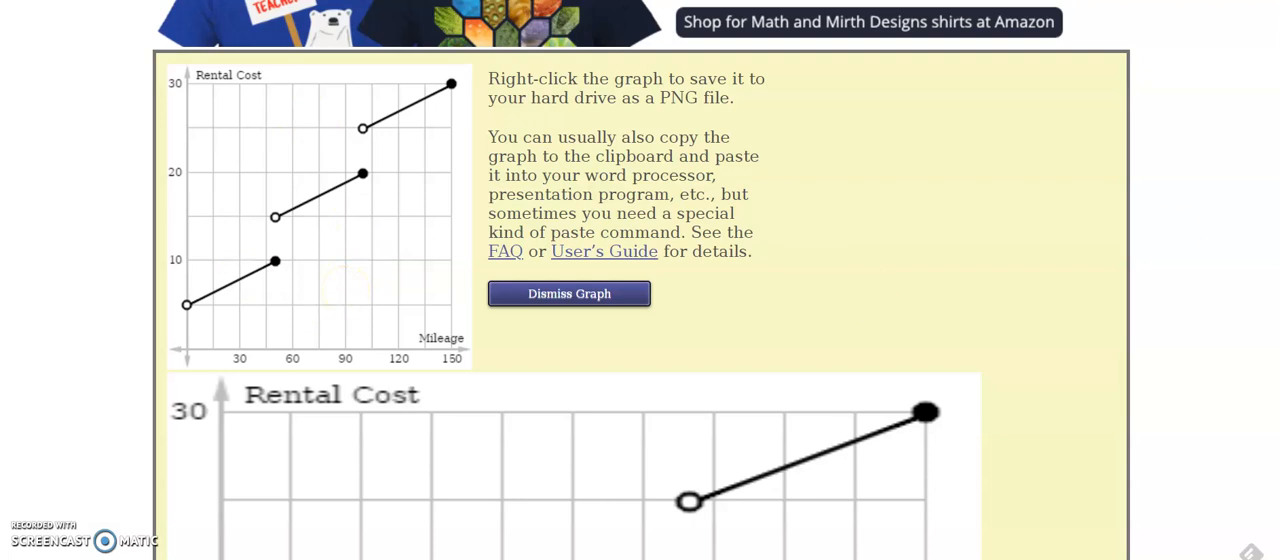
scroll(576, 280, down, 5)
scroll(640, 280, down, 2)
scroll(640, 280, up, 4)
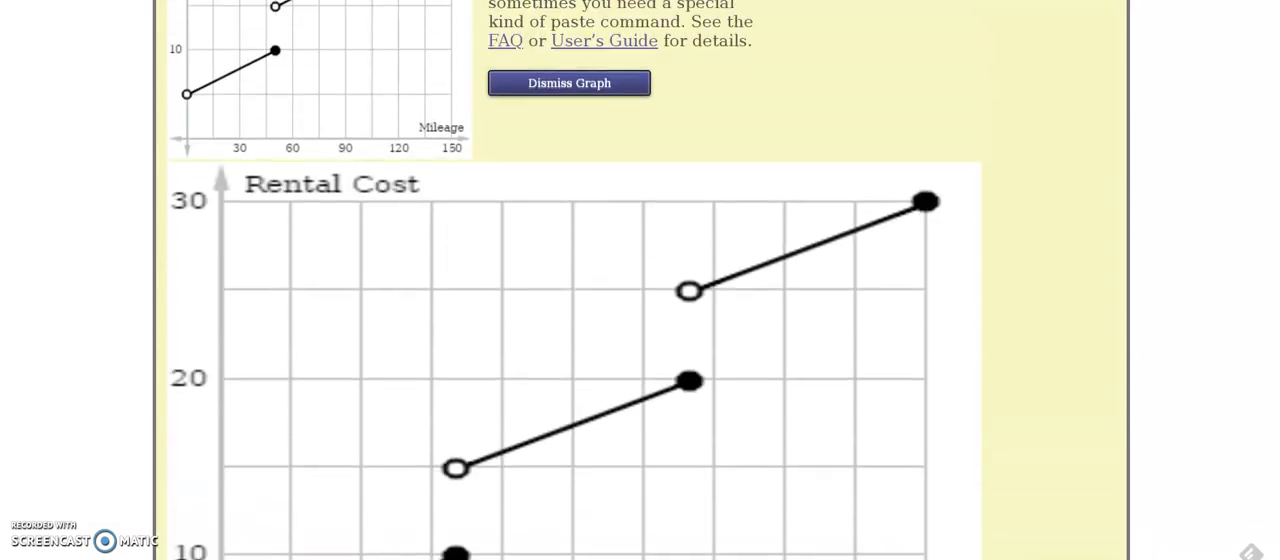
scroll(576, 280, up, 3)
Copy the small graph image and paste it into the Word document below the Graphfree.com line
right_click(385, 231)
click(445, 291)
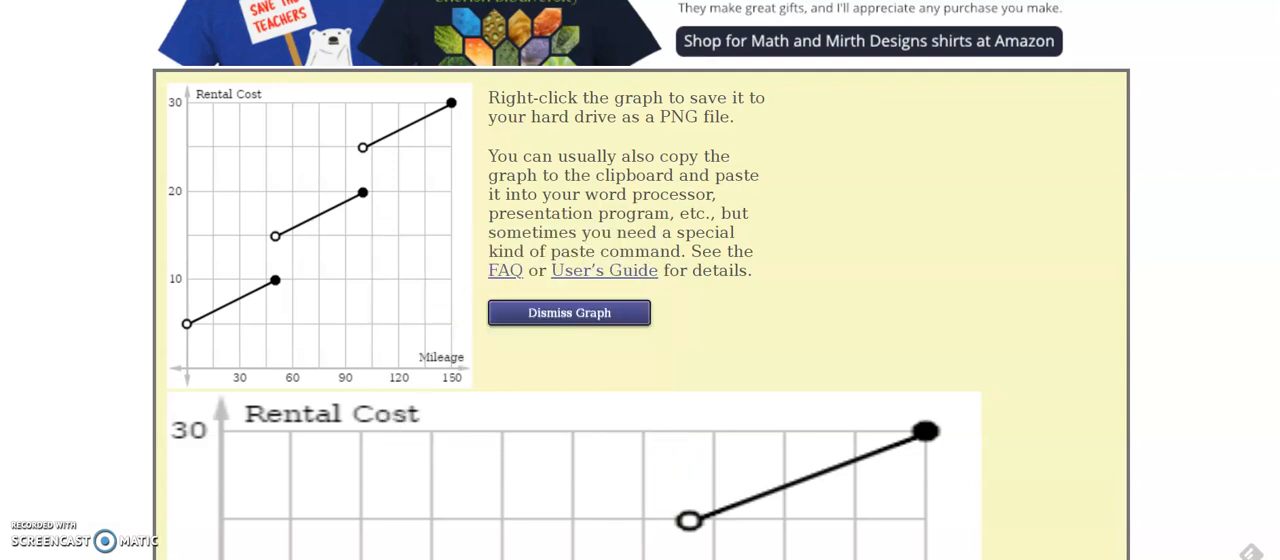
click(540, 559)
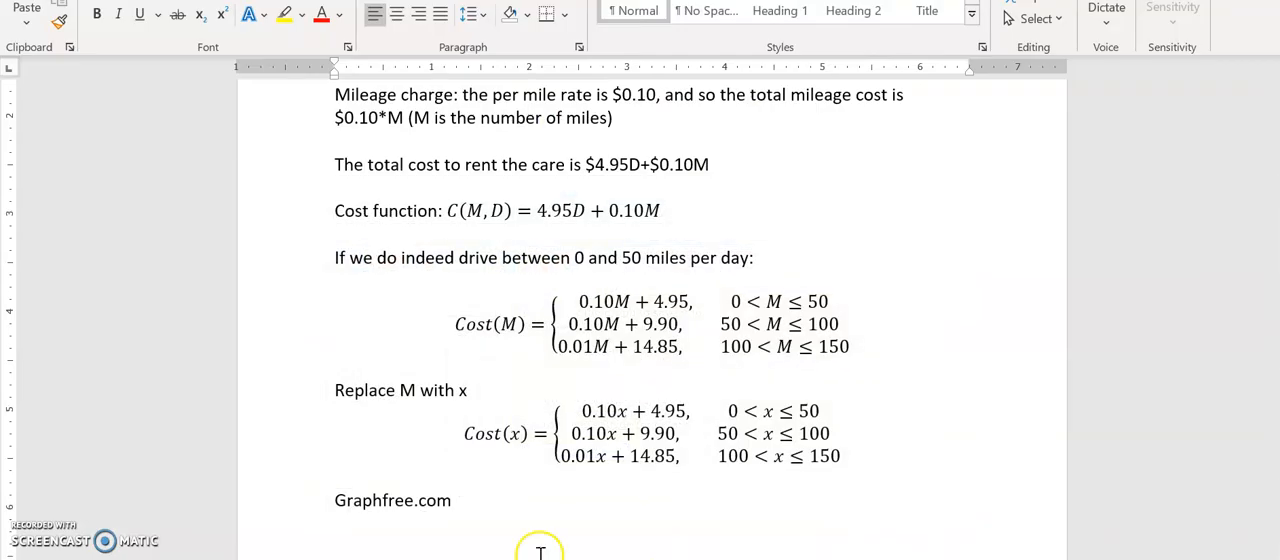
key(ctrl+v)
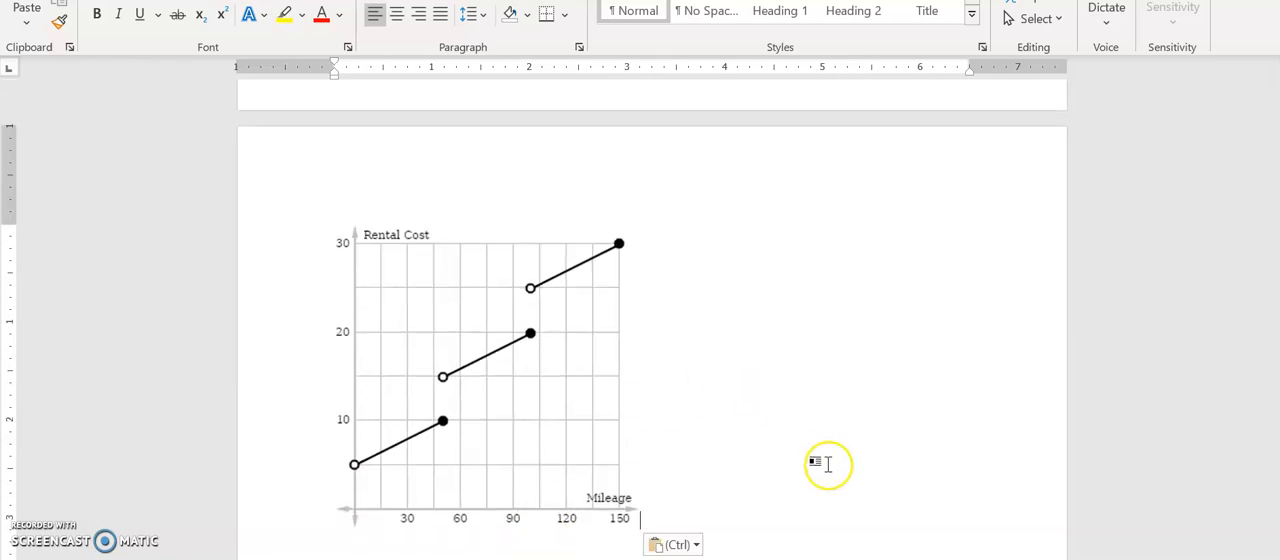
scroll(652, 320, down, 2)
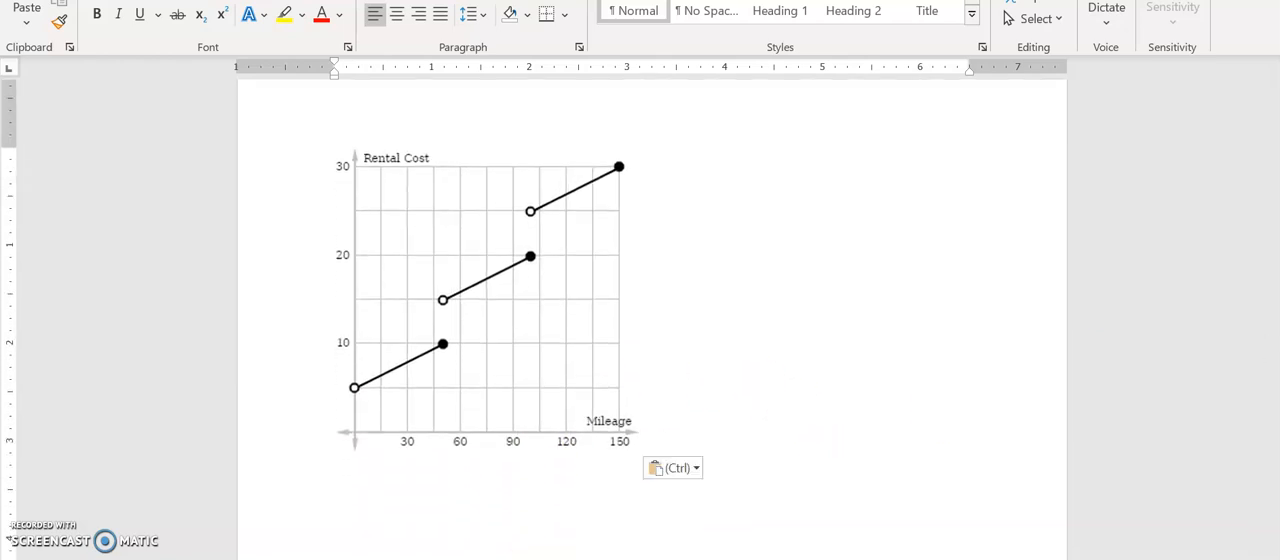